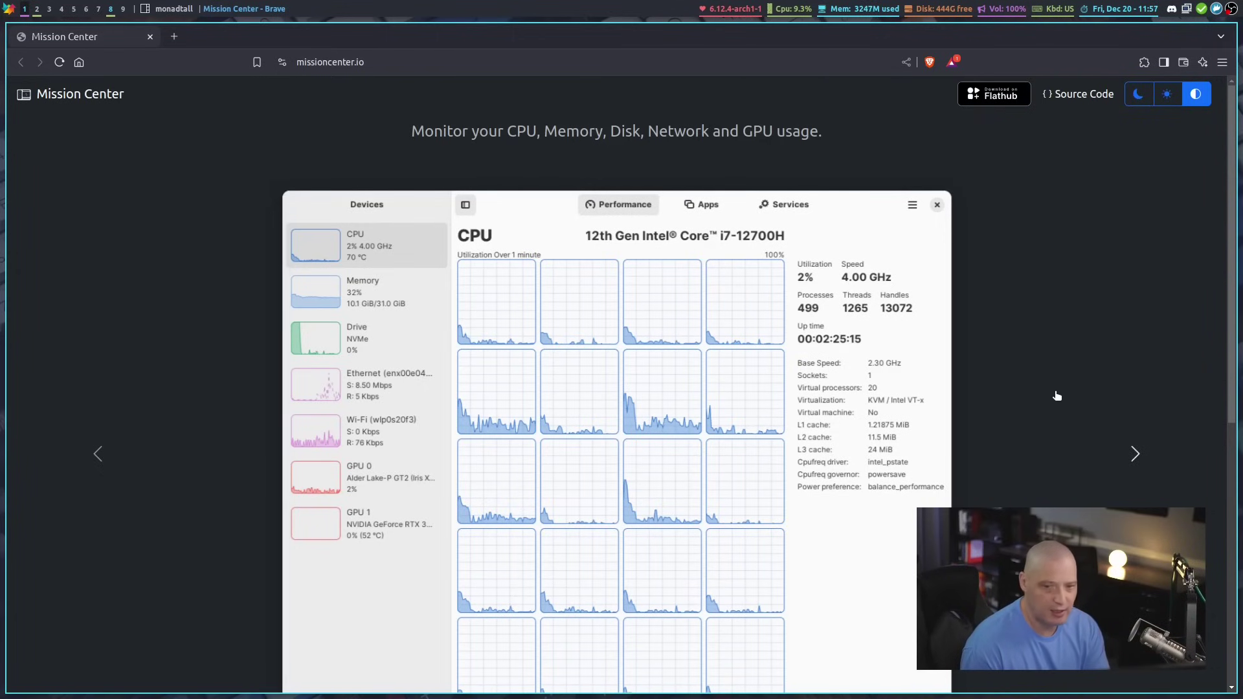
- Scroll down the missioncenter.io Features list, then back up to the CPU screenshot carousel
scroll(990, 291, "down", 7)
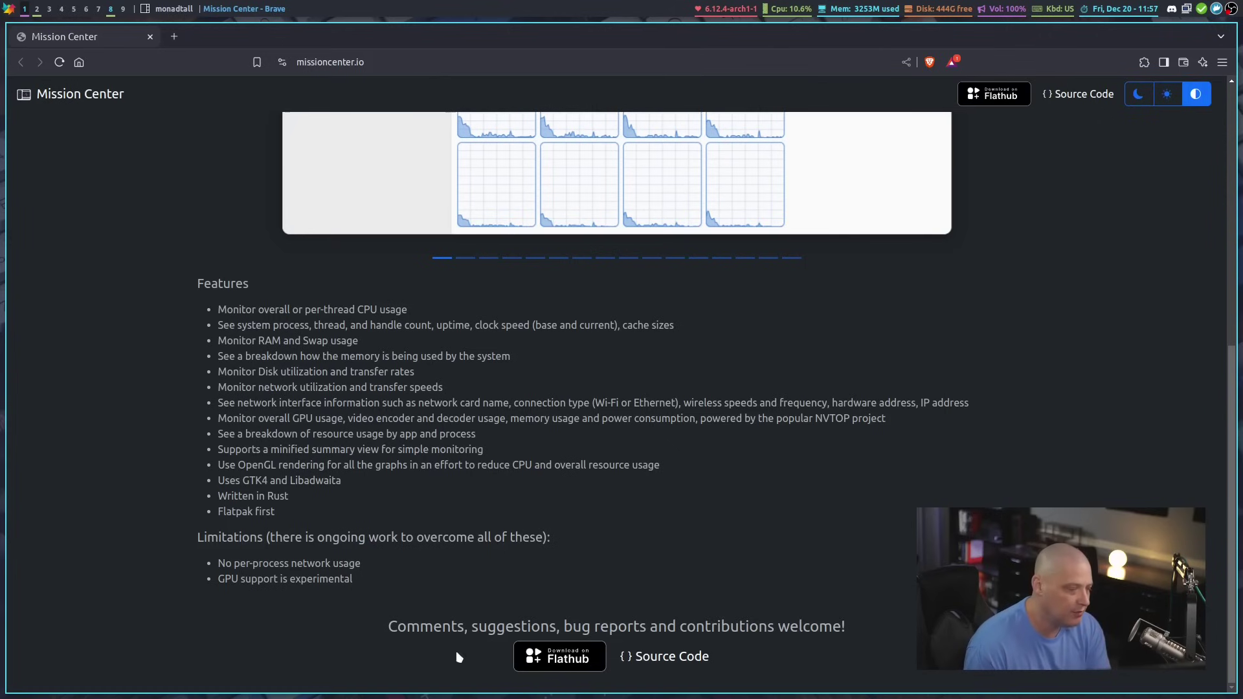
scroll(1046, 263, "up", 7)
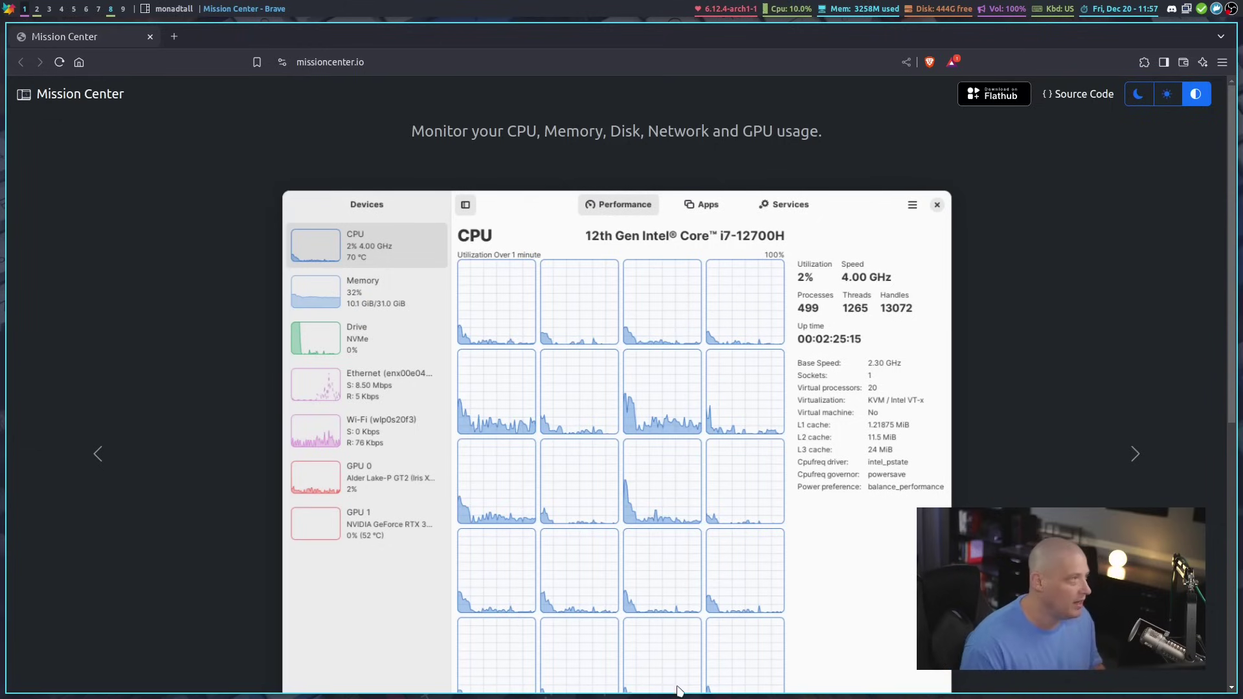
- Launch Mission Center from the application launcher, then hide and restore the devices sidebar
key("super+shift+c")
key("super+shift+Return")
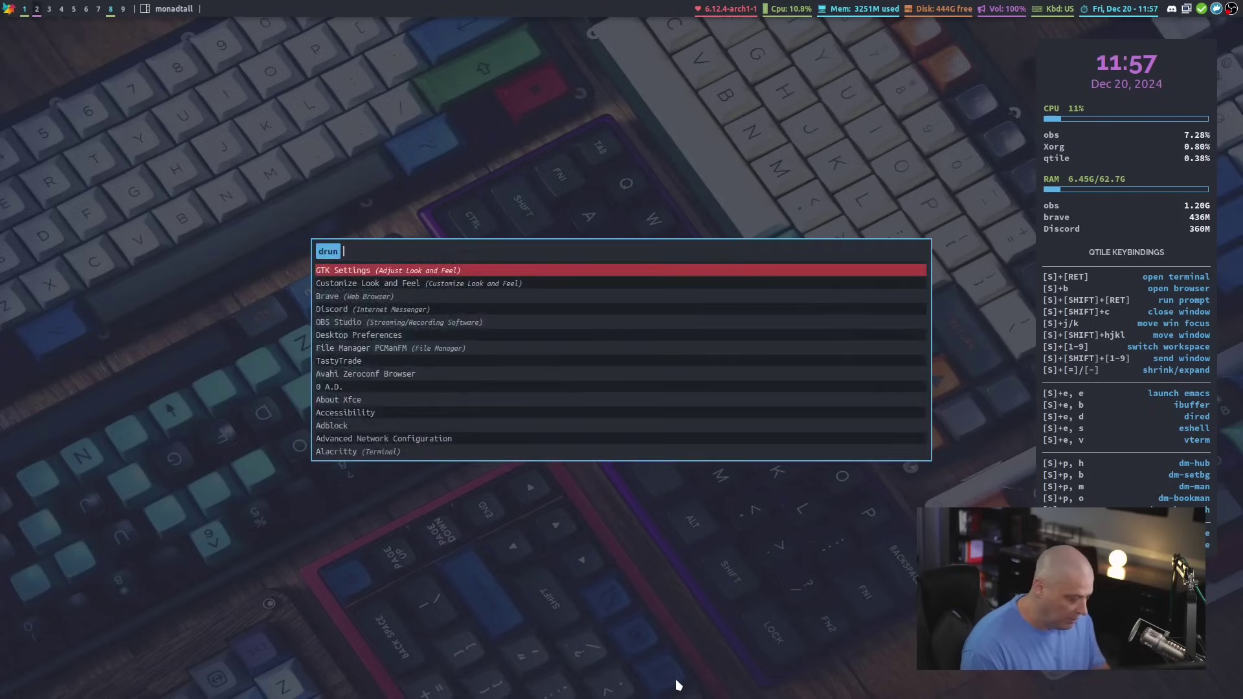
type("file")
key("Return")
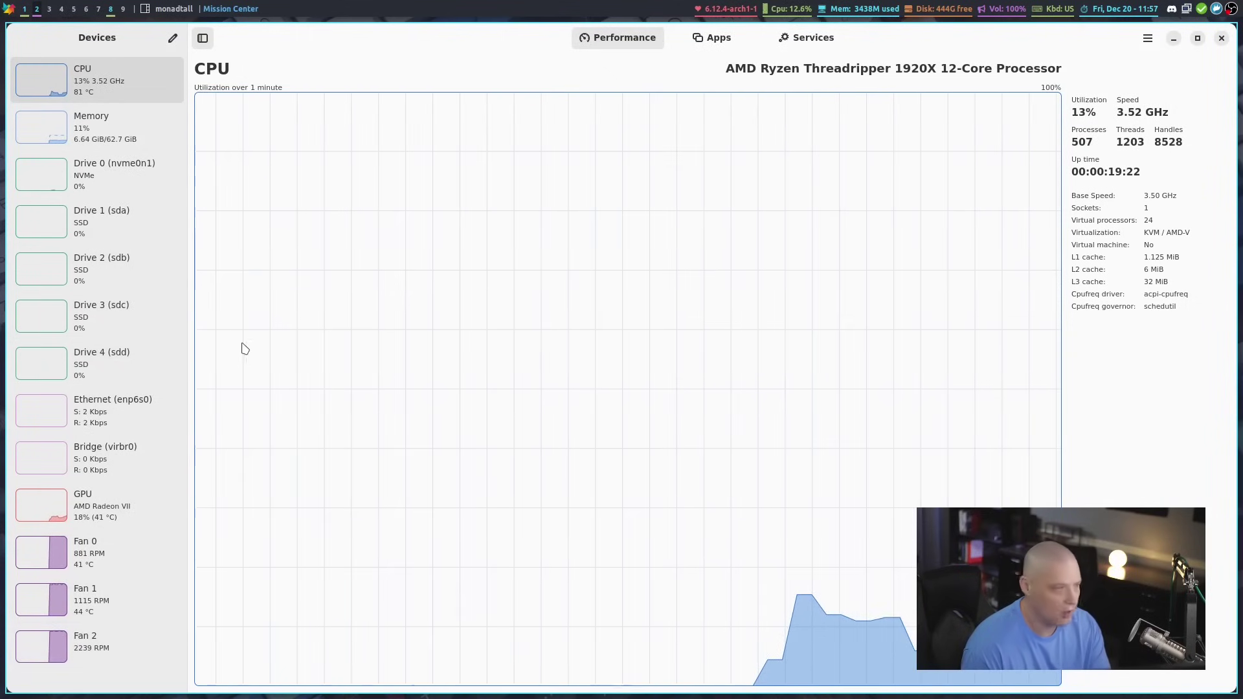
left_click(203, 38)
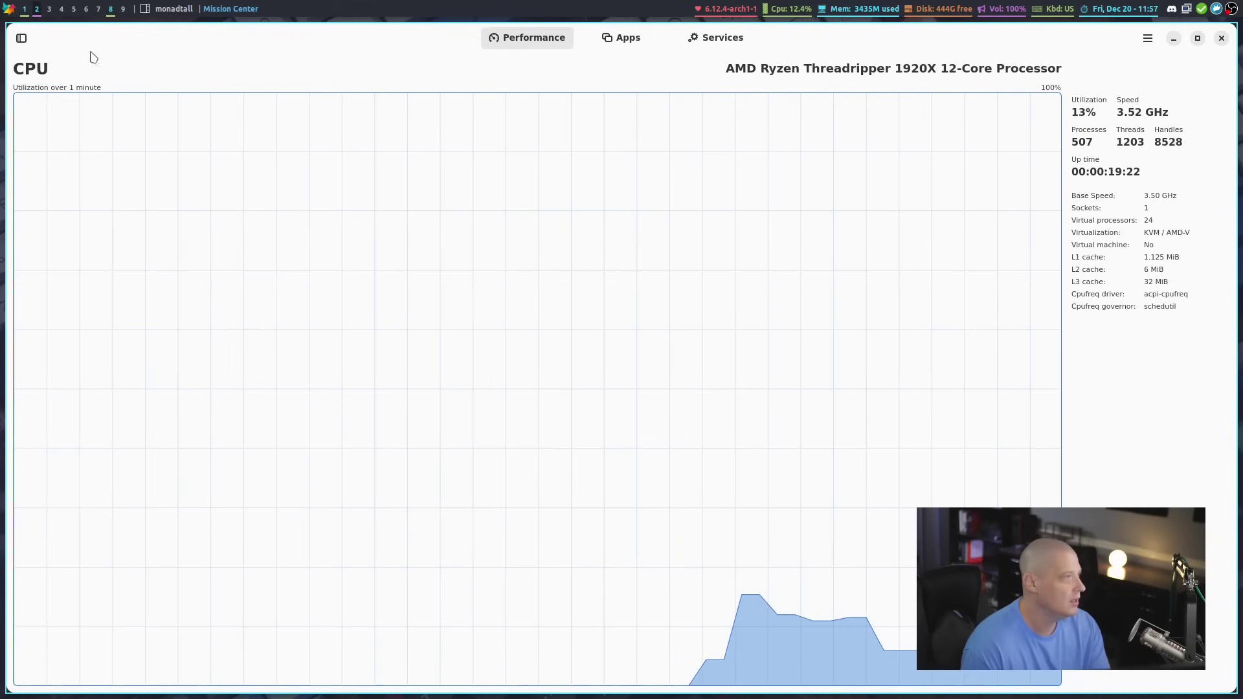
left_click(22, 38)
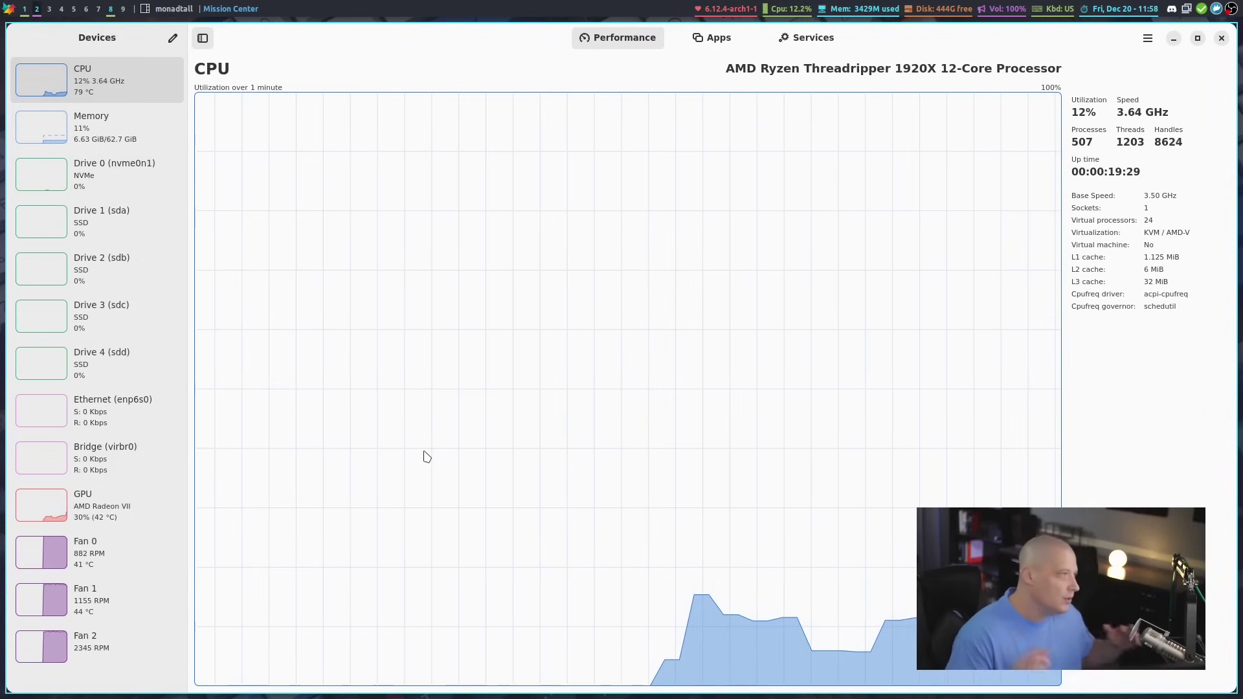
- Browse the Memory, Drive 0, GPU, Fan 0, Fan 1 and Fan 2 graphs, then return to CPU
left_click(97, 126)
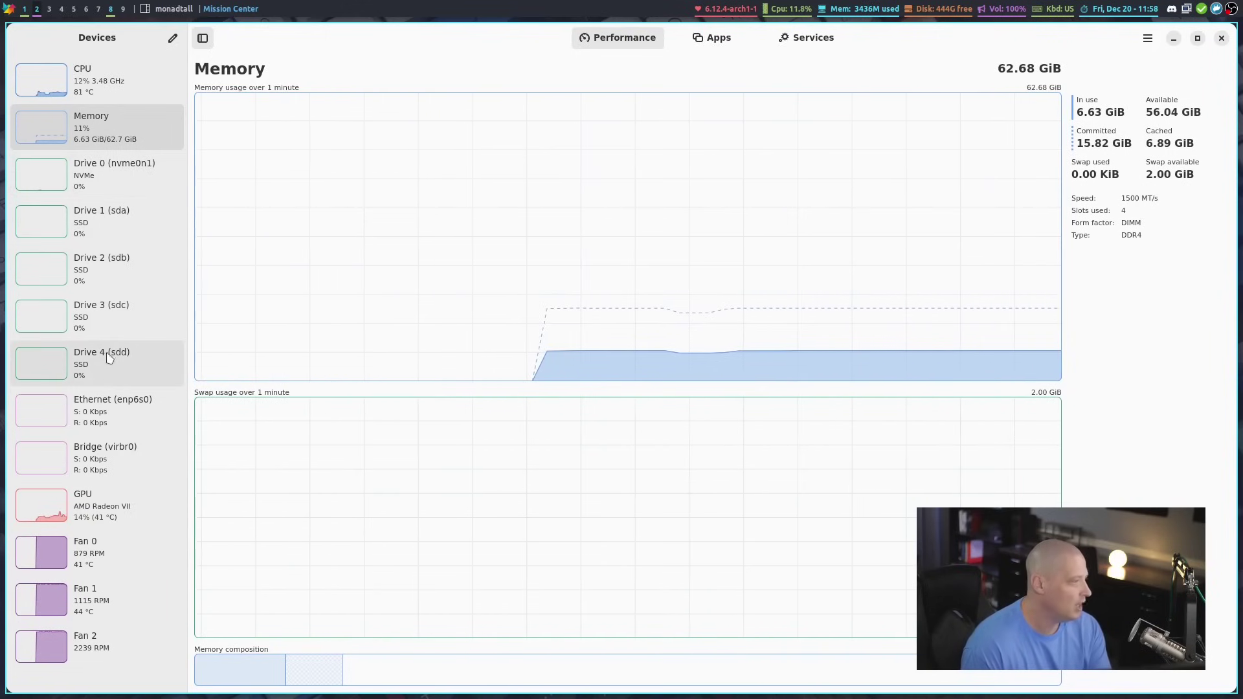
left_click(95, 187)
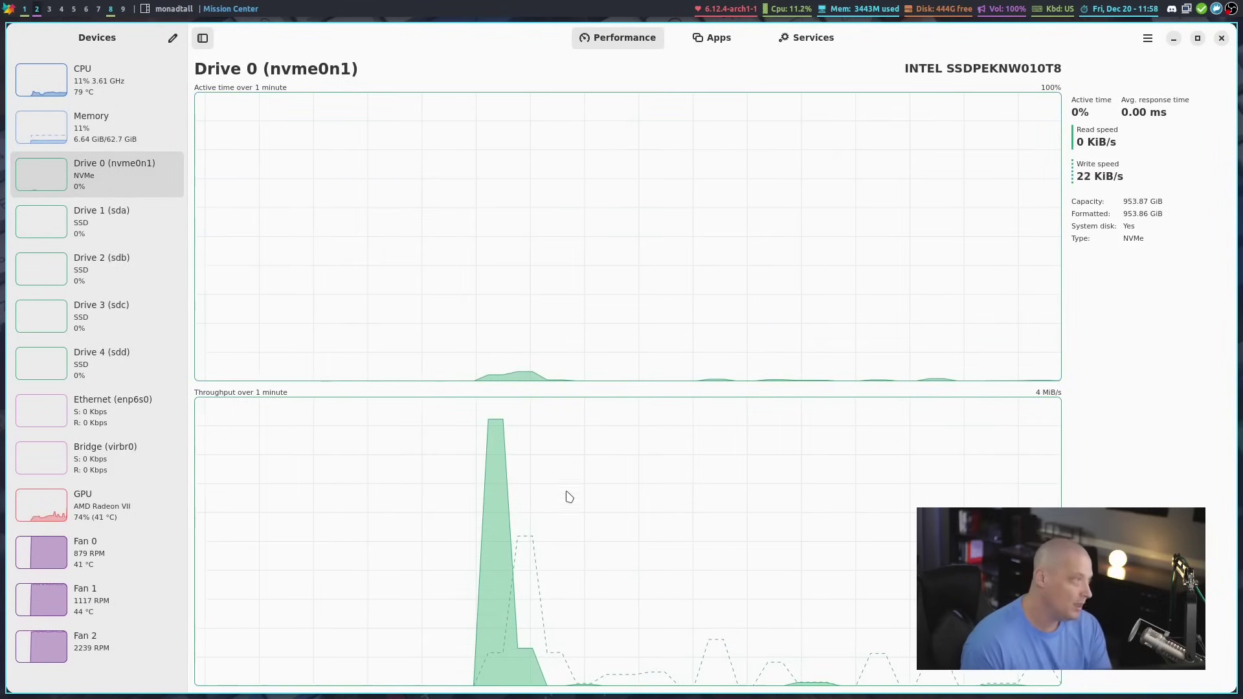
left_click(104, 505)
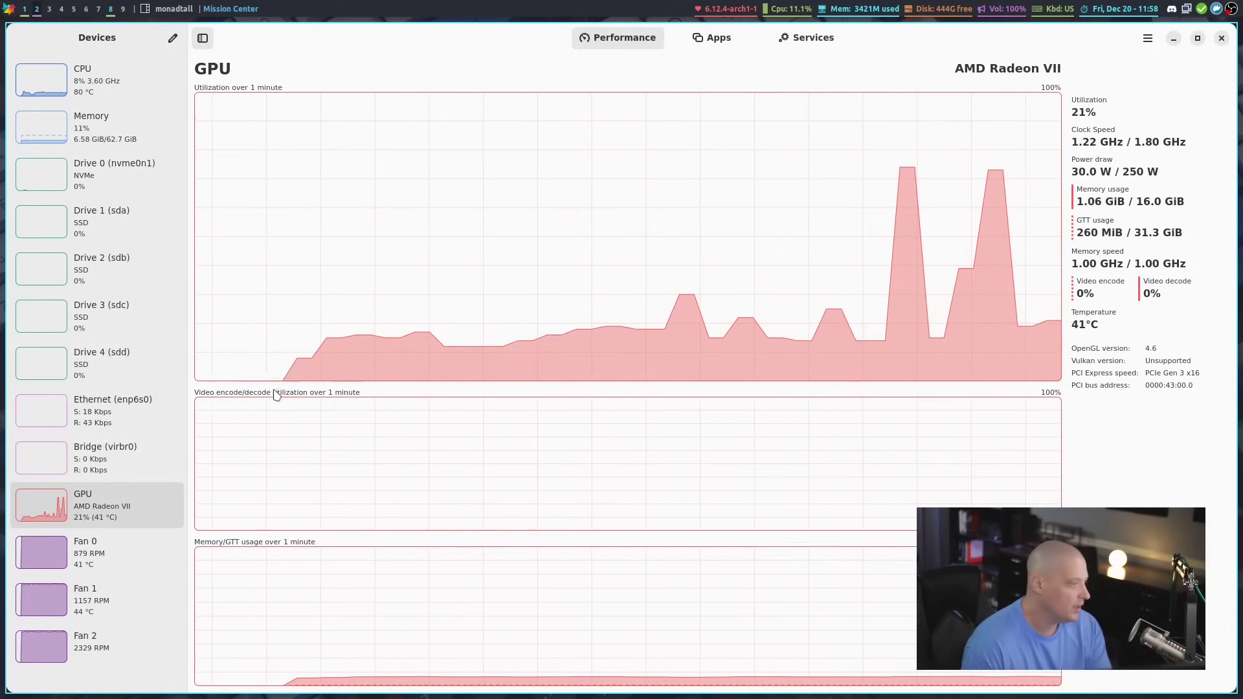
left_click(115, 564)
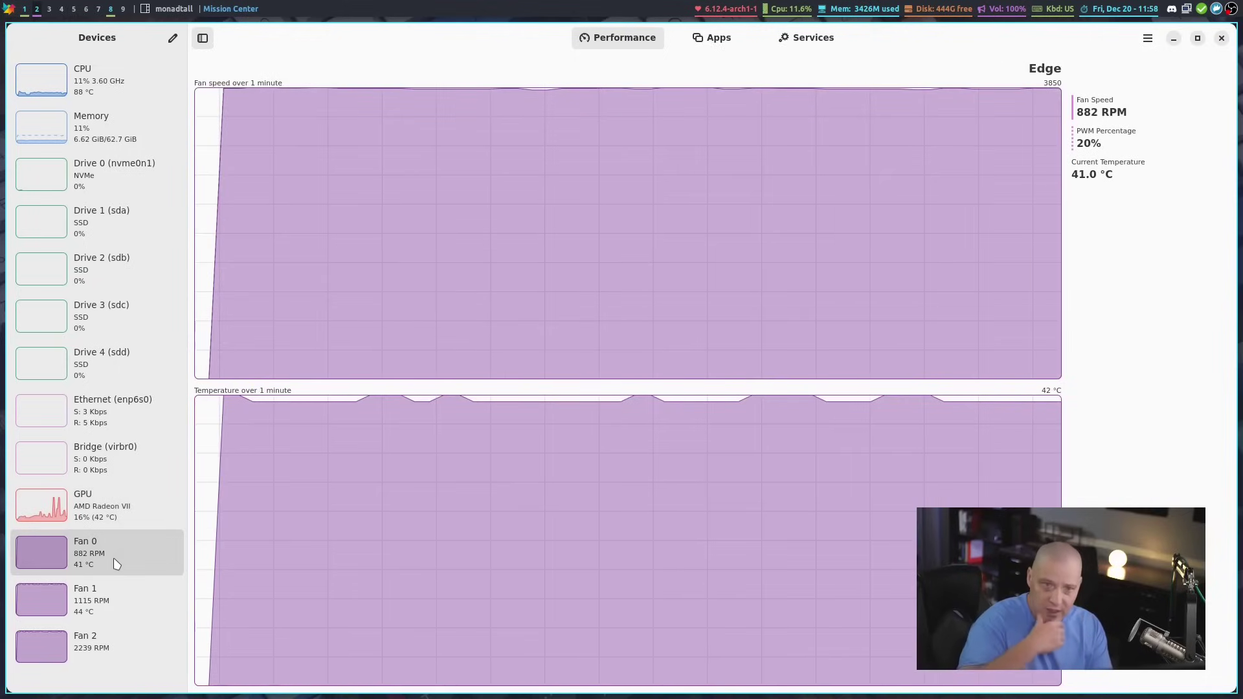
left_click(86, 604)
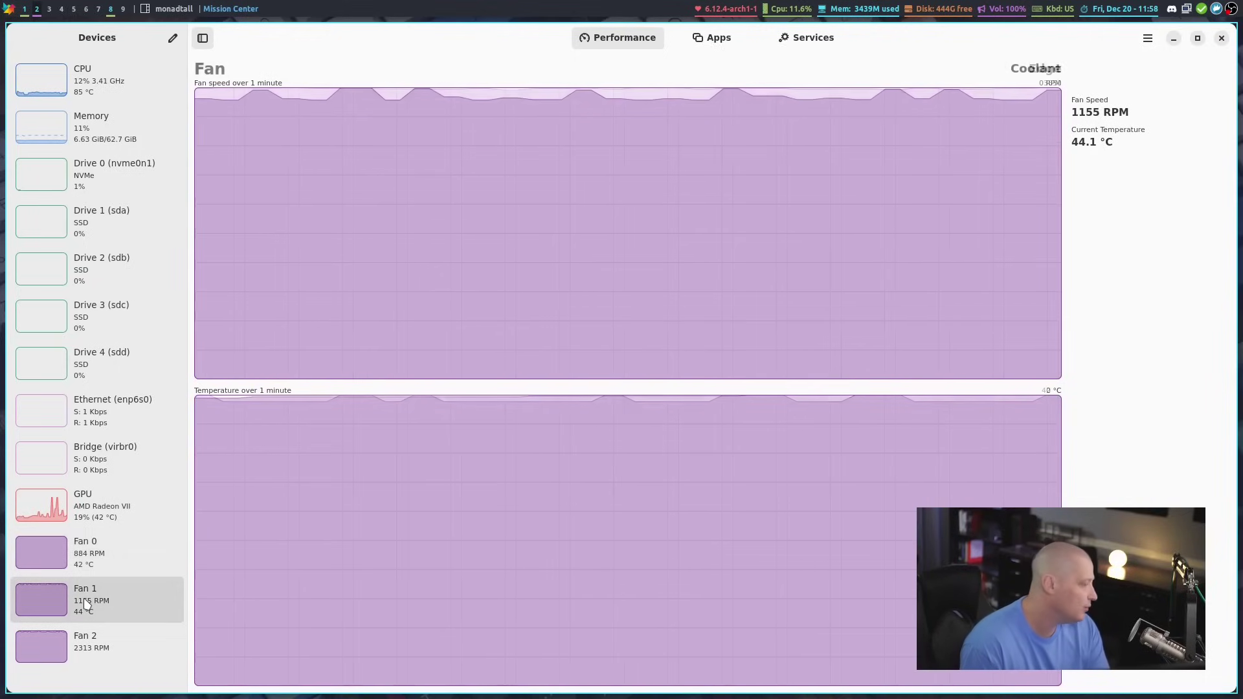
left_click(89, 647)
left_click(99, 557)
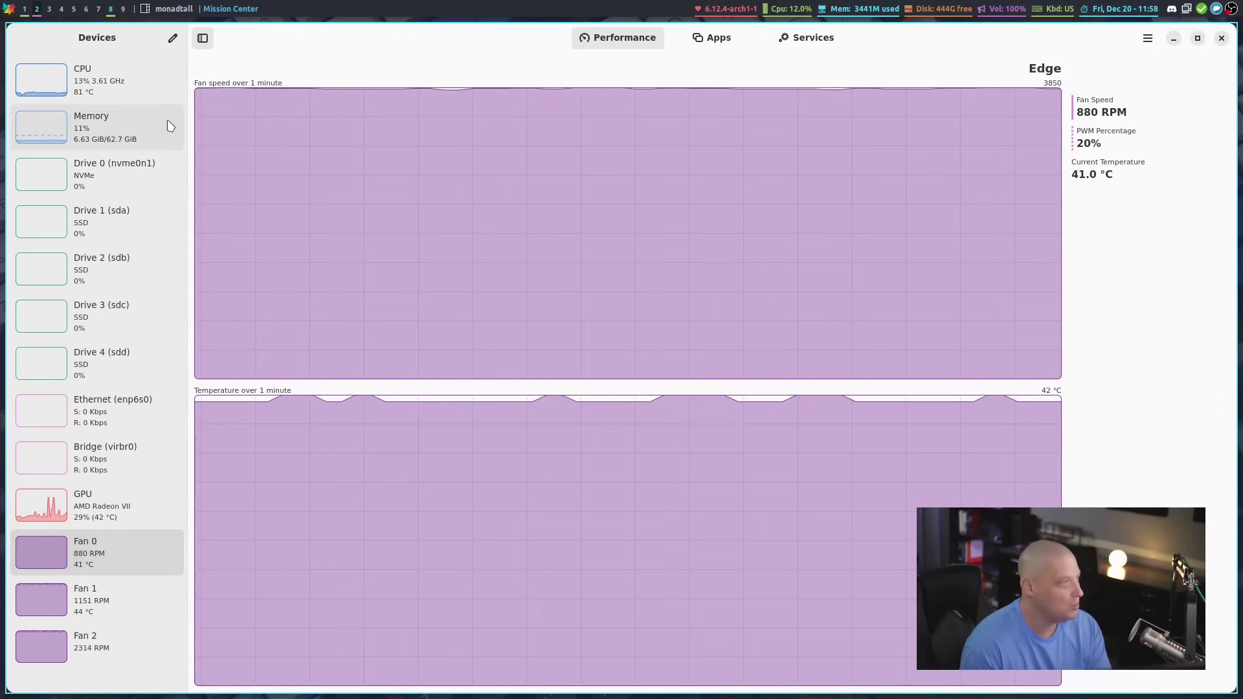
left_click(121, 81)
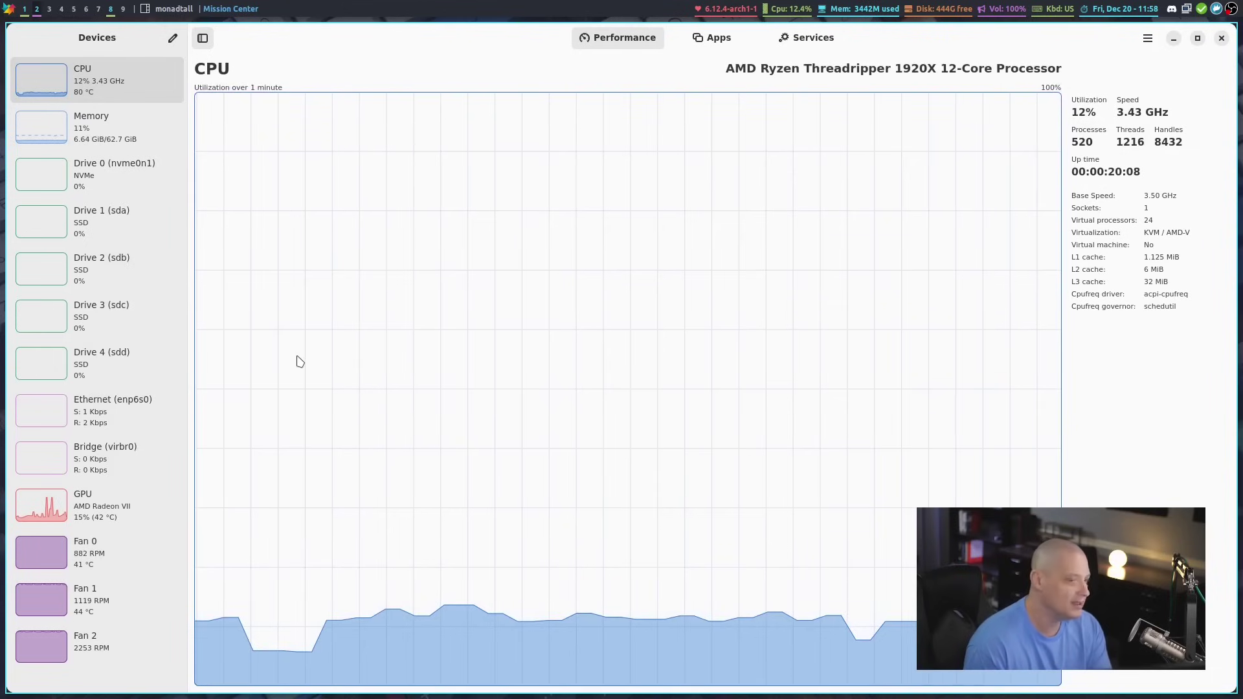
- Change the CPU graph to Logical Processors, showing 24 per-processor graphs
right_click(309, 218)
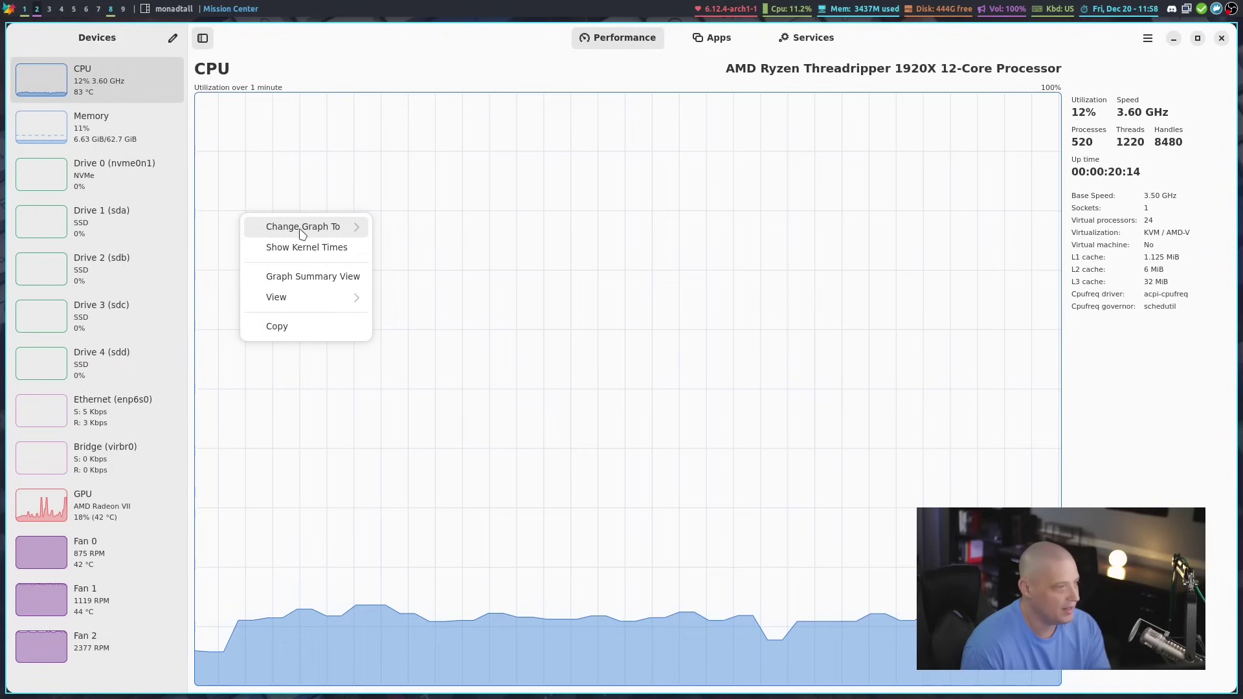
left_click(299, 228)
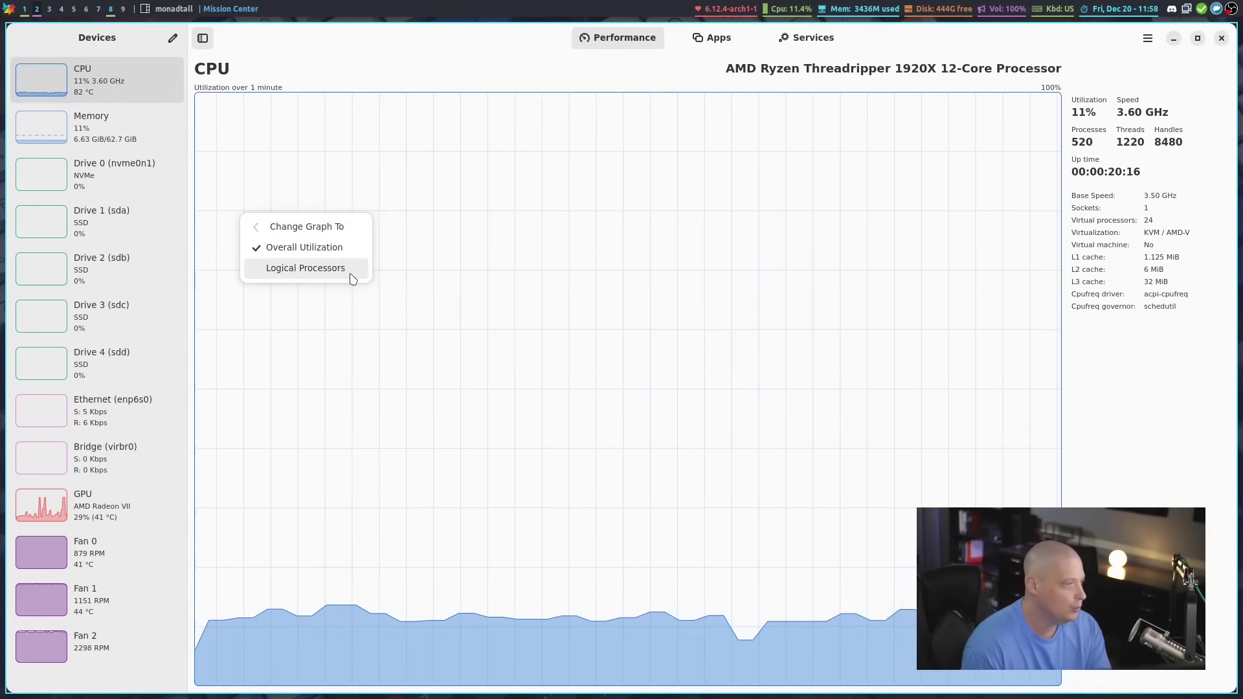
left_click(300, 269)
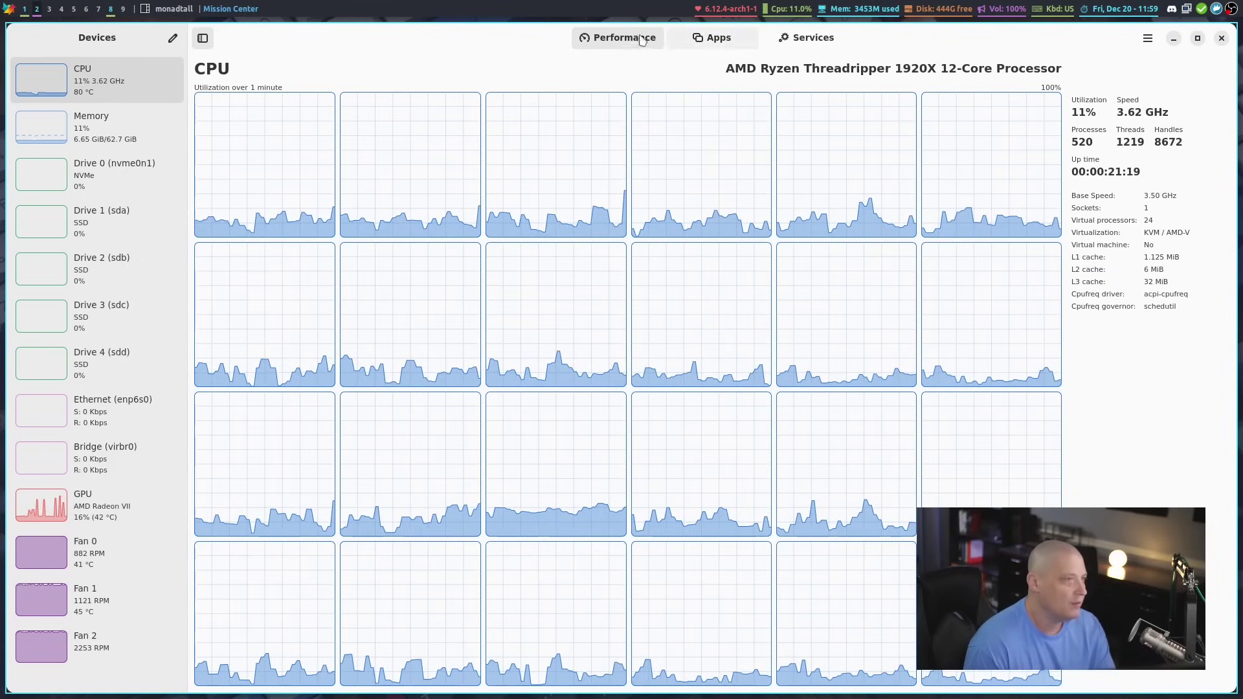
- On the Apps page, select the top brave process and dismiss its stop menu without acting
left_click(713, 38)
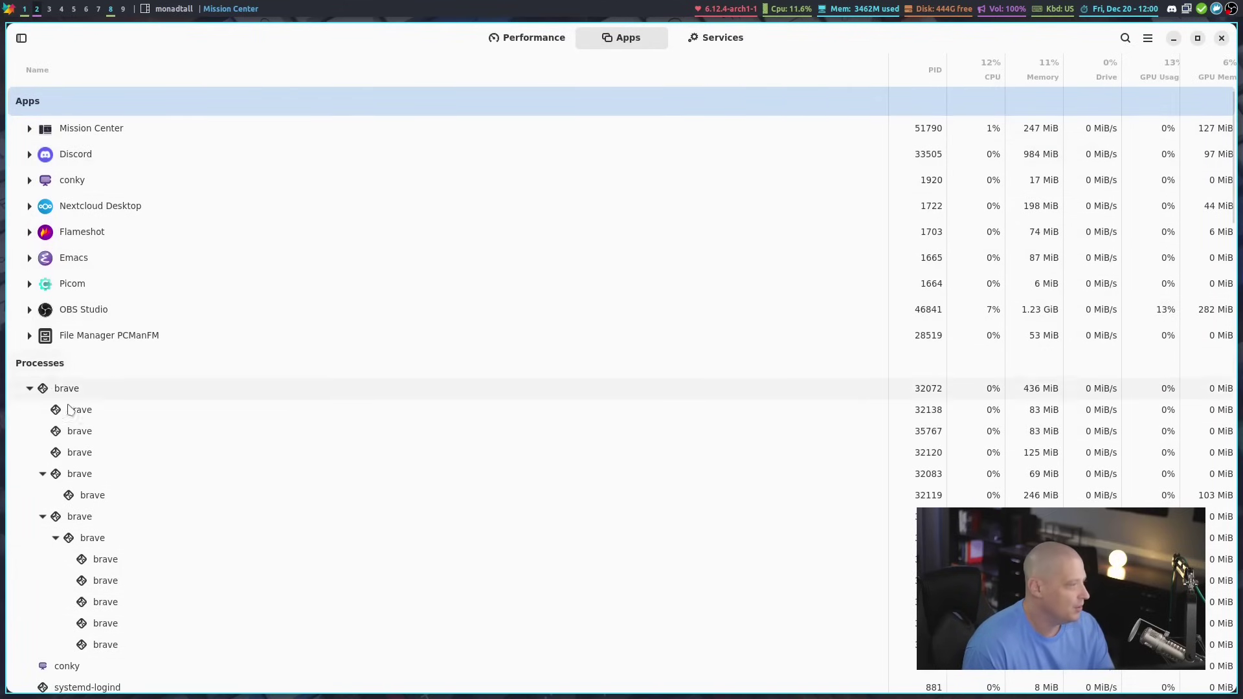
scroll(77, 414, "down", 4)
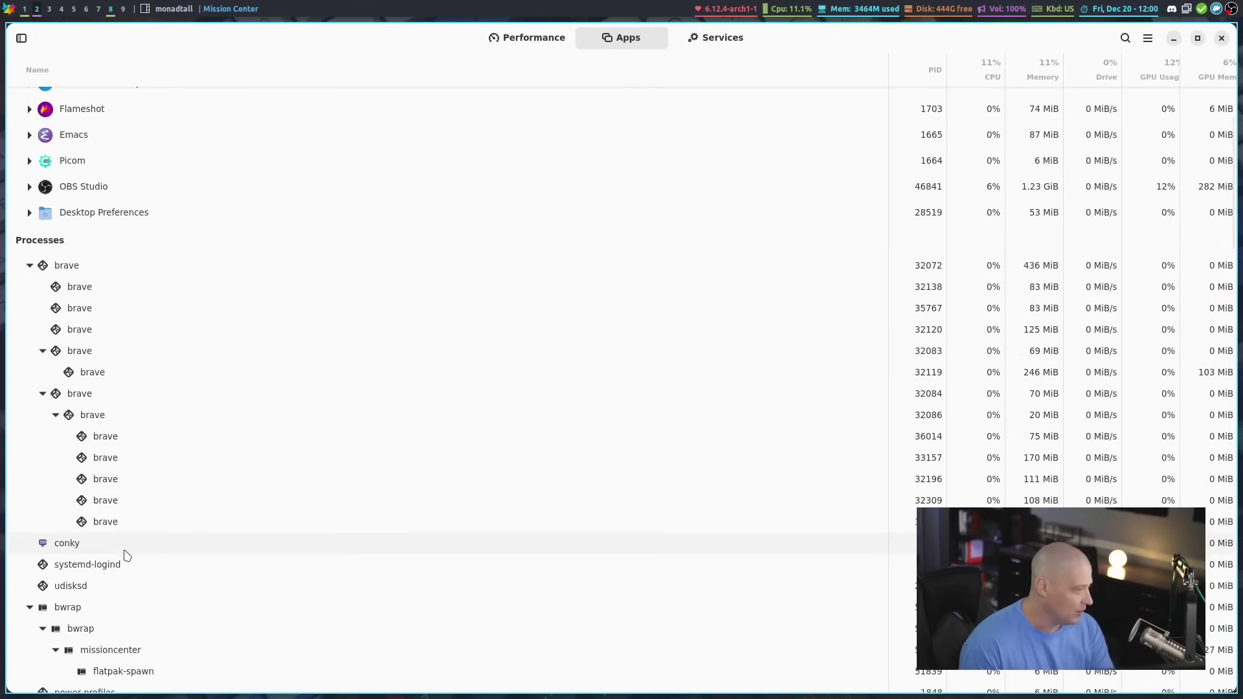
left_click(68, 262)
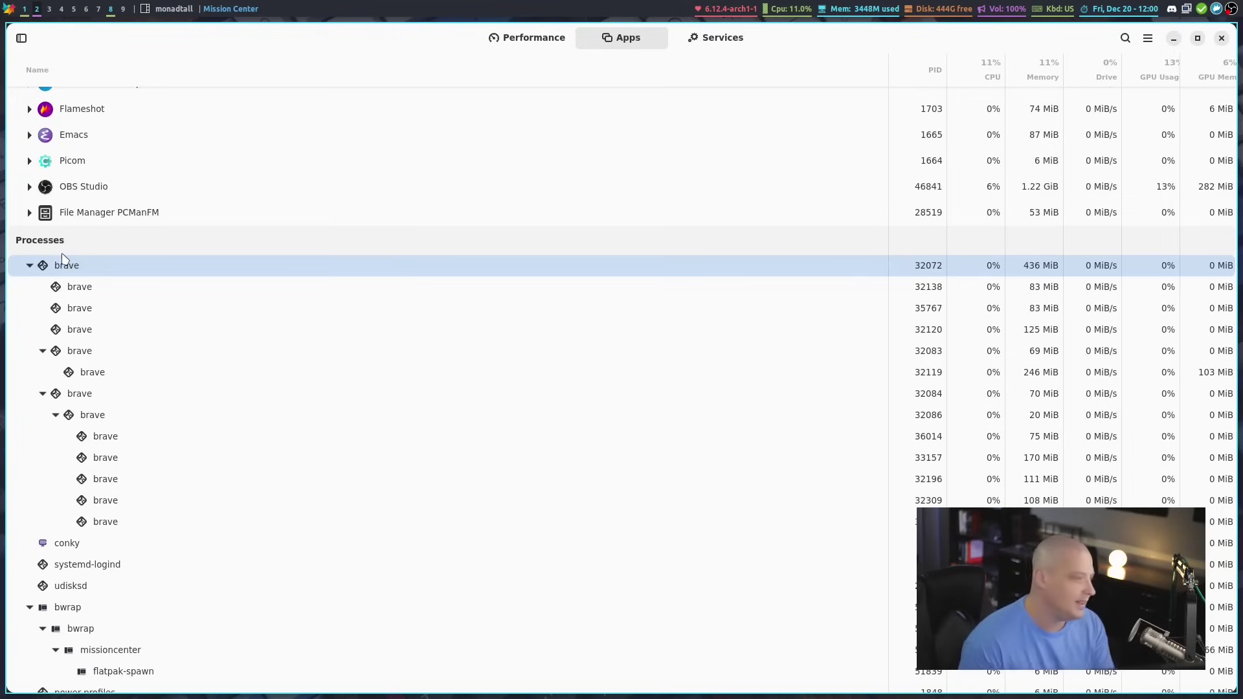
right_click(76, 266)
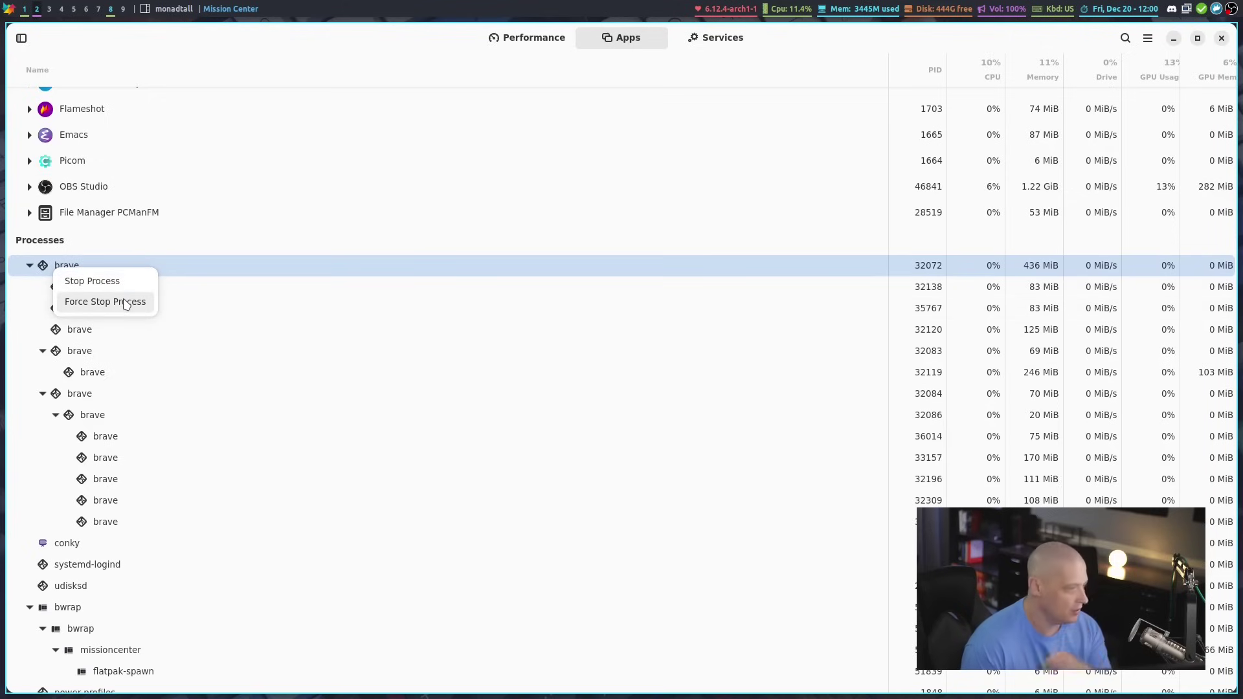
key("Escape")
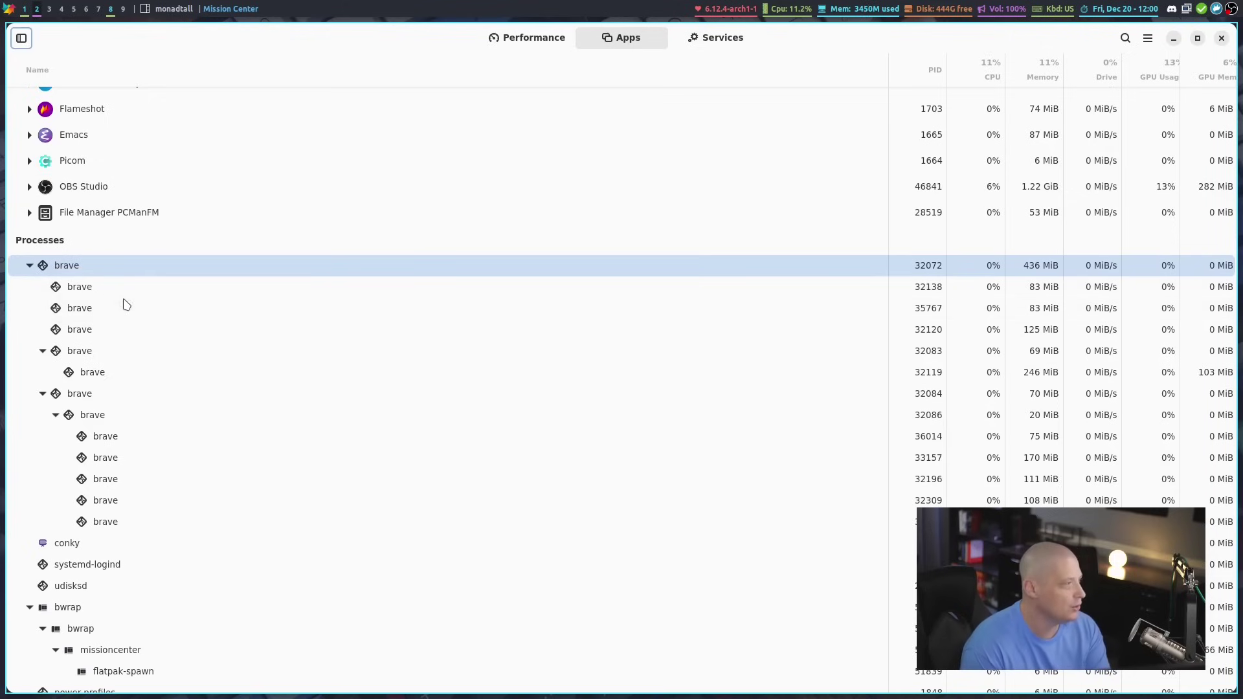
scroll(173, 384, "up", 3)
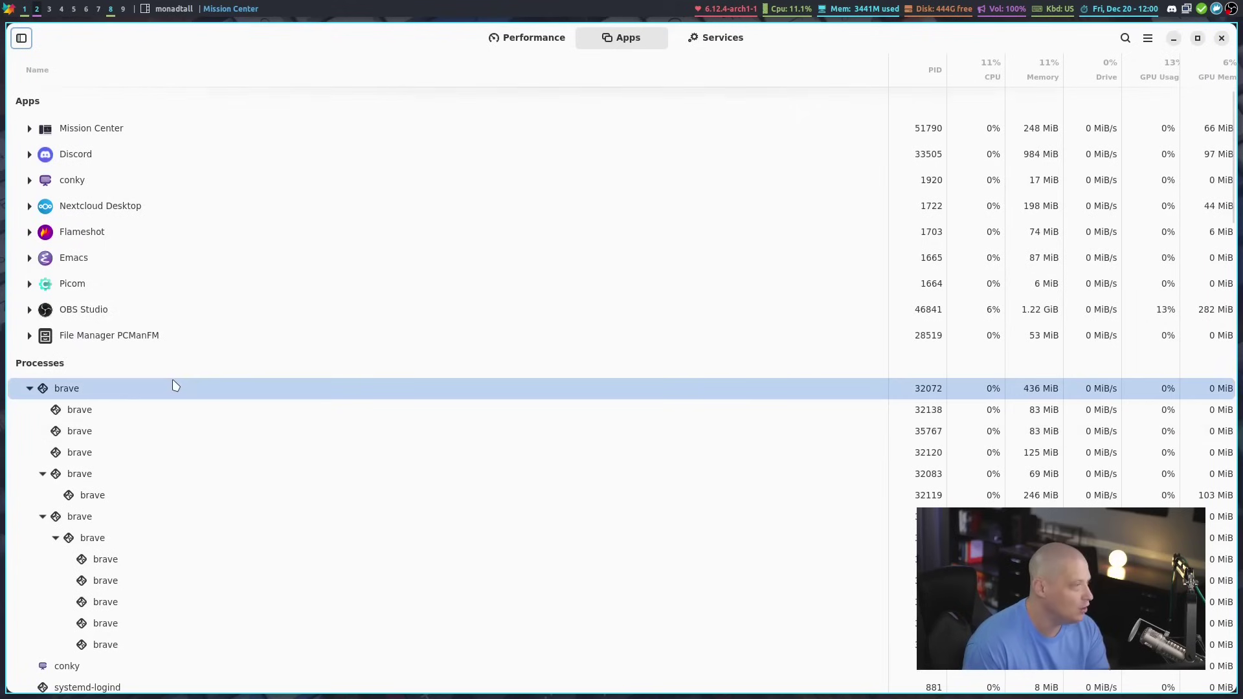
- Show the Services page listing 42 running of 109 total services
left_click(730, 43)
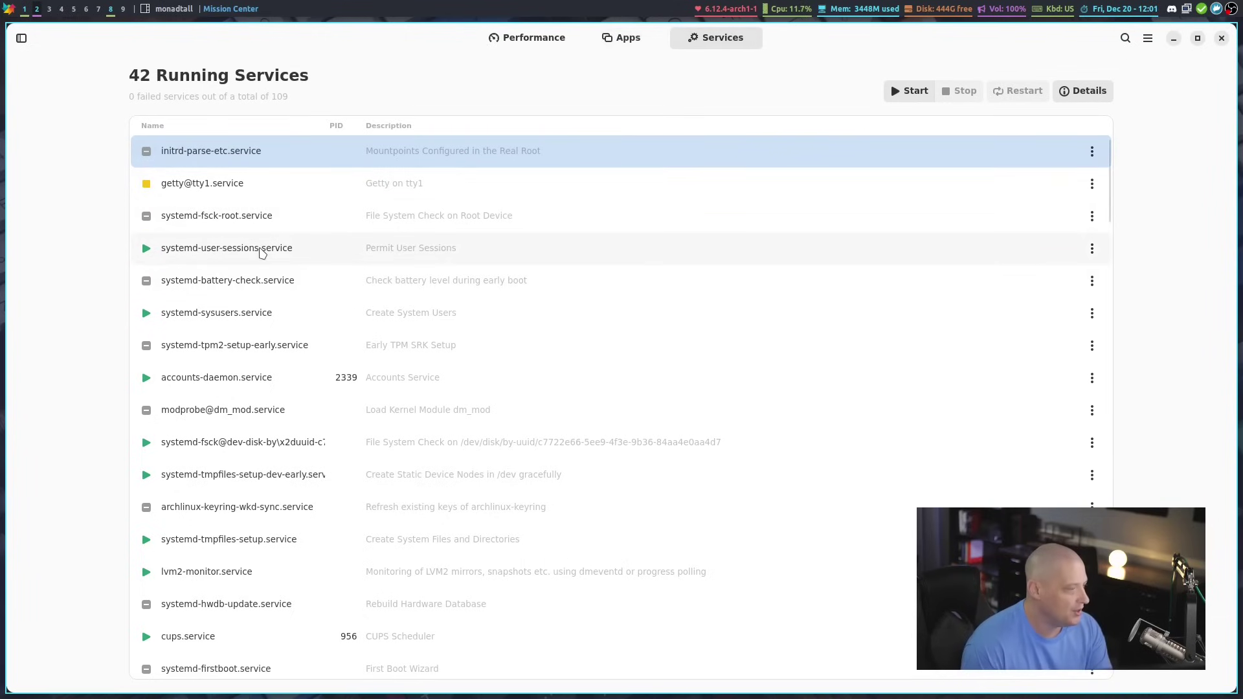
scroll(263, 251, "down", 10)
scroll(262, 251, "up", 10)
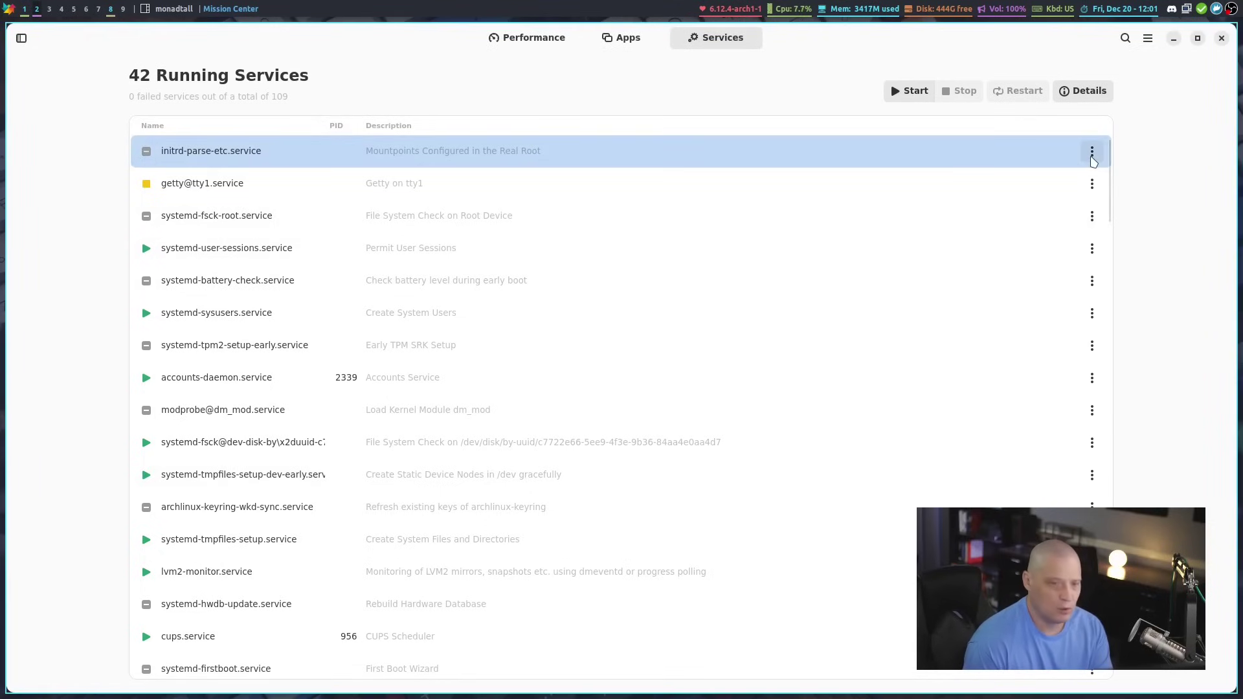
- Open and dismiss initrd-parse-etc.service's actions menu, then open the service search
left_click(1091, 152)
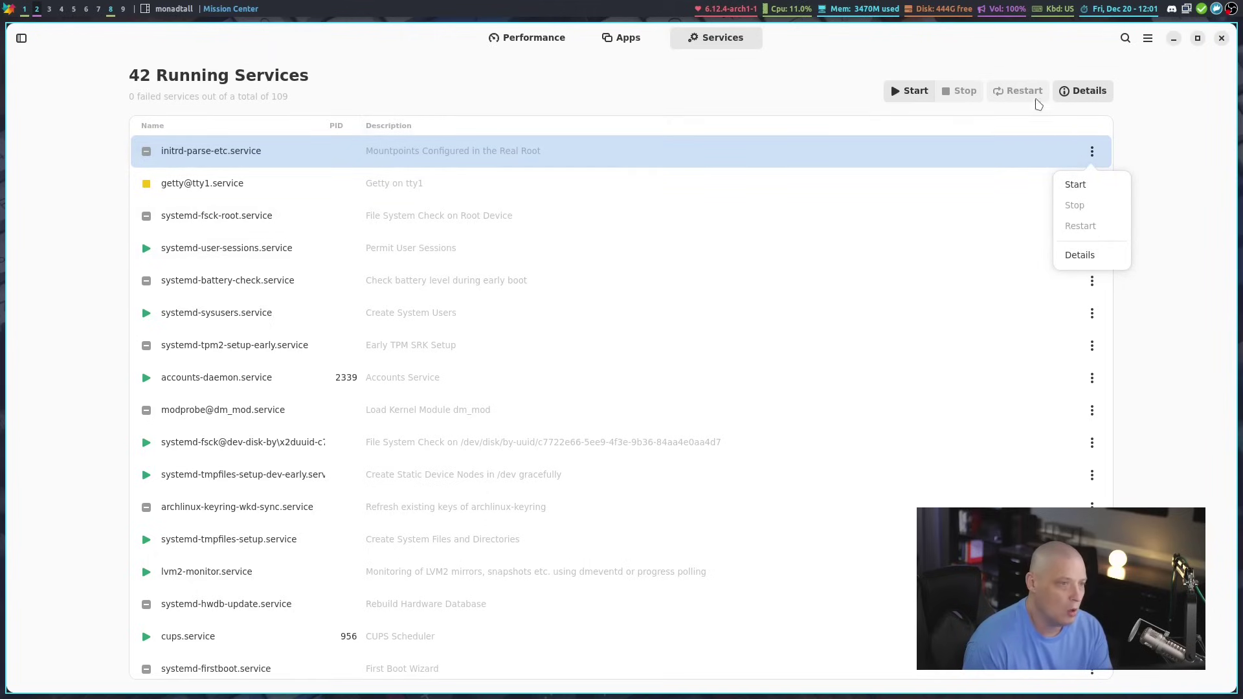
left_click(1163, 108)
left_click(1125, 38)
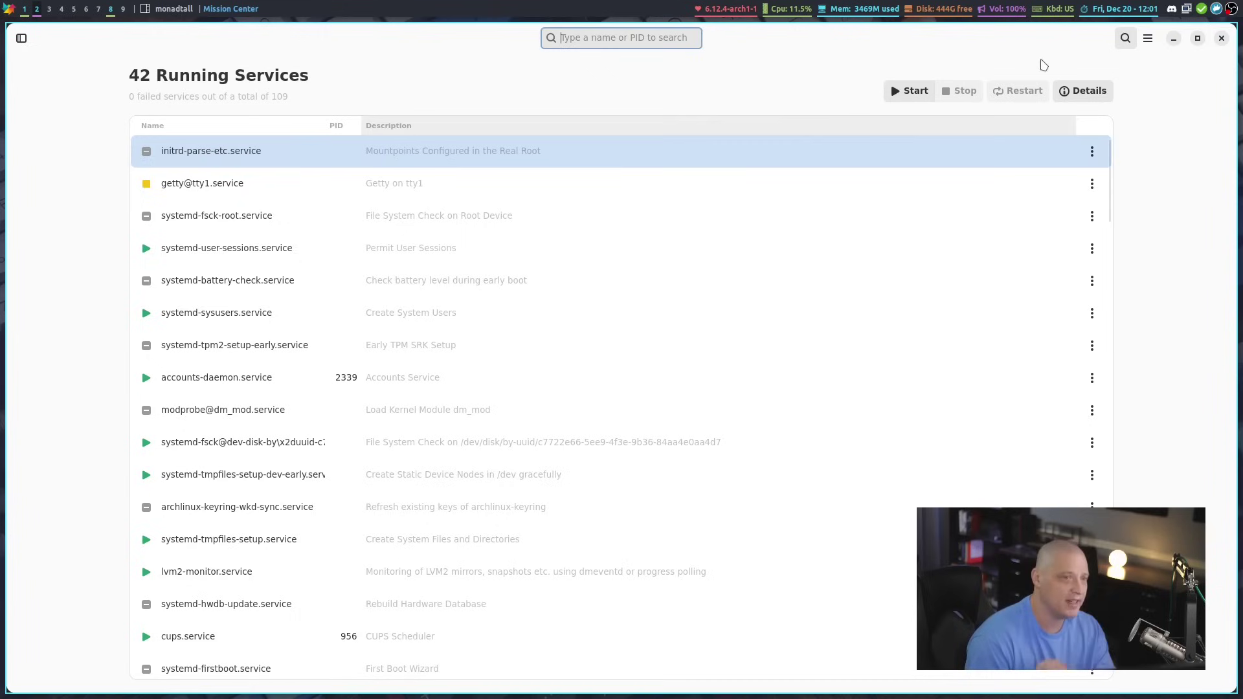
- Enable Smooth Graphs in Preferences, then close the service search field
left_click(1148, 38)
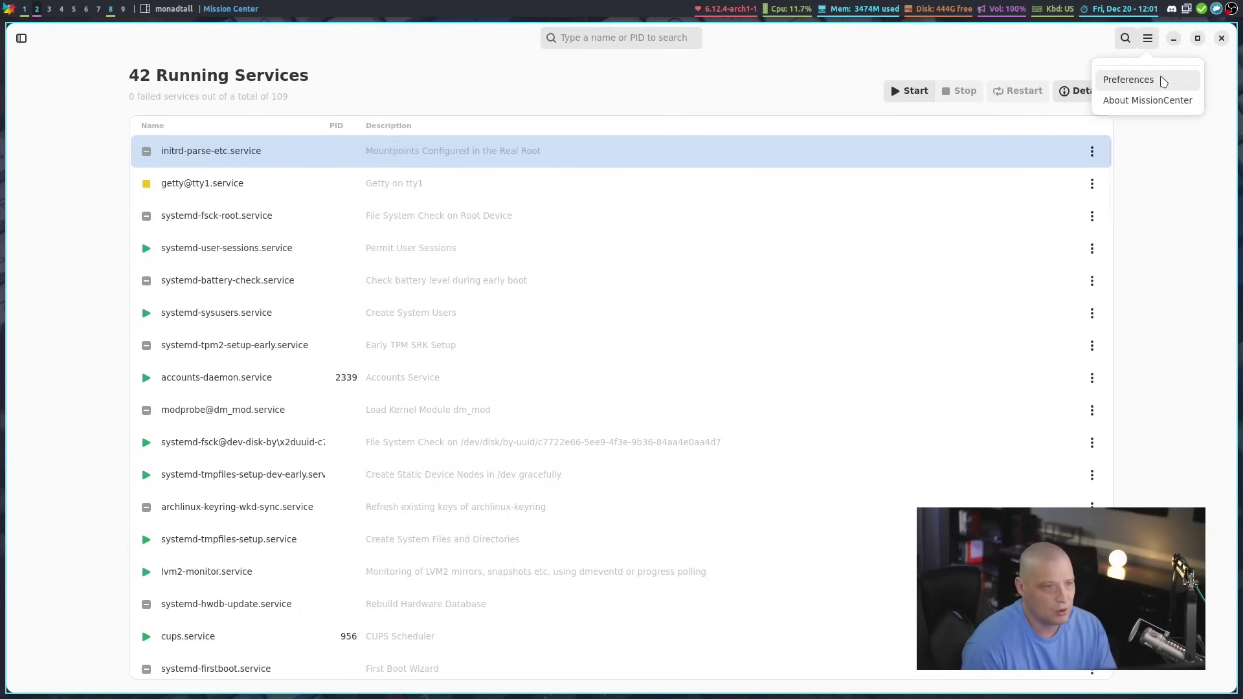
left_click(1128, 79)
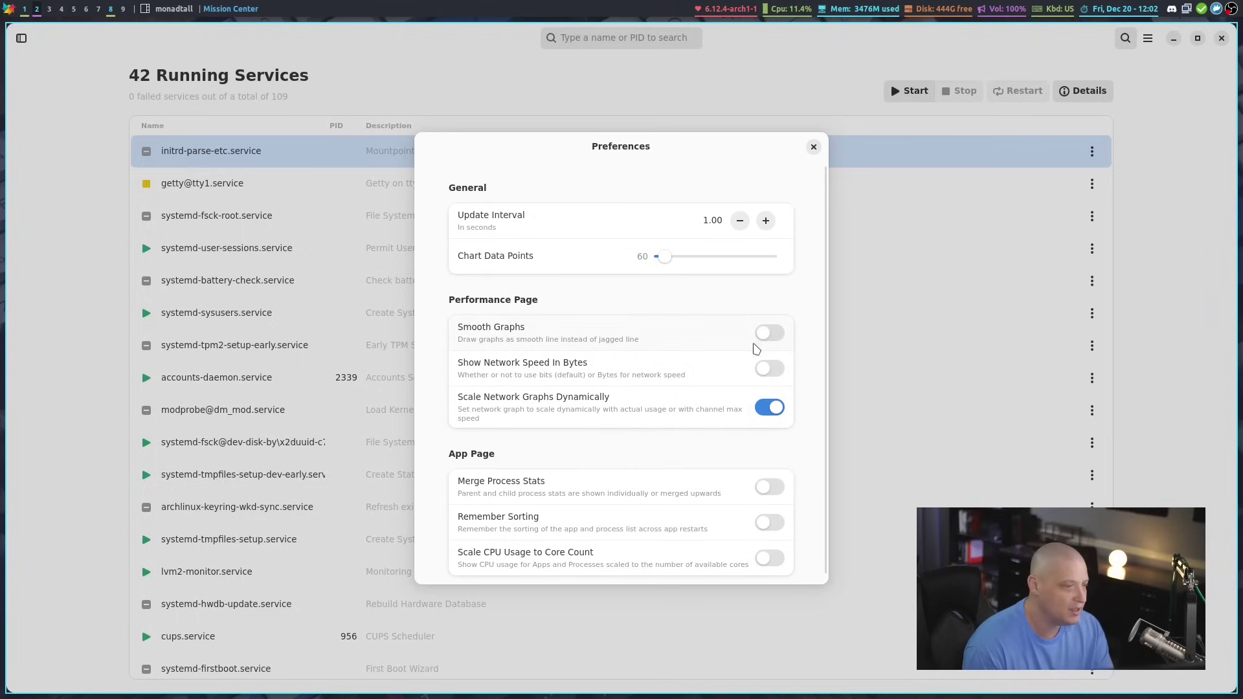
left_click(786, 333)
left_click(813, 147)
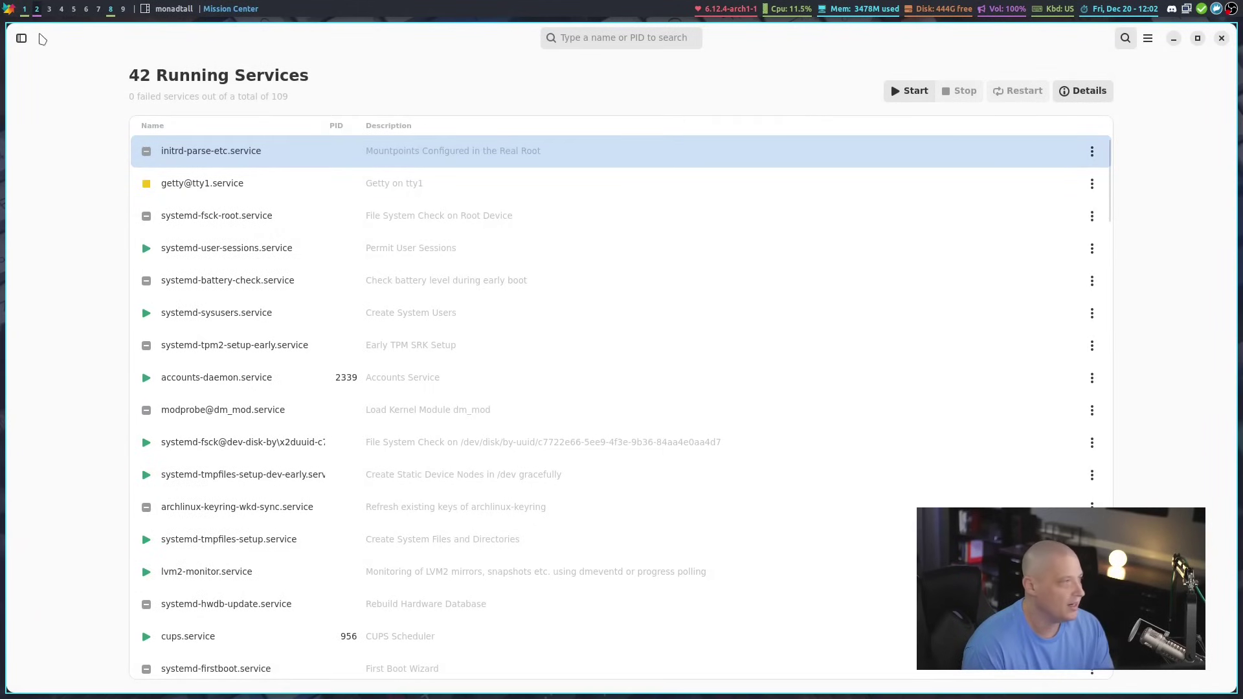
key("Escape")
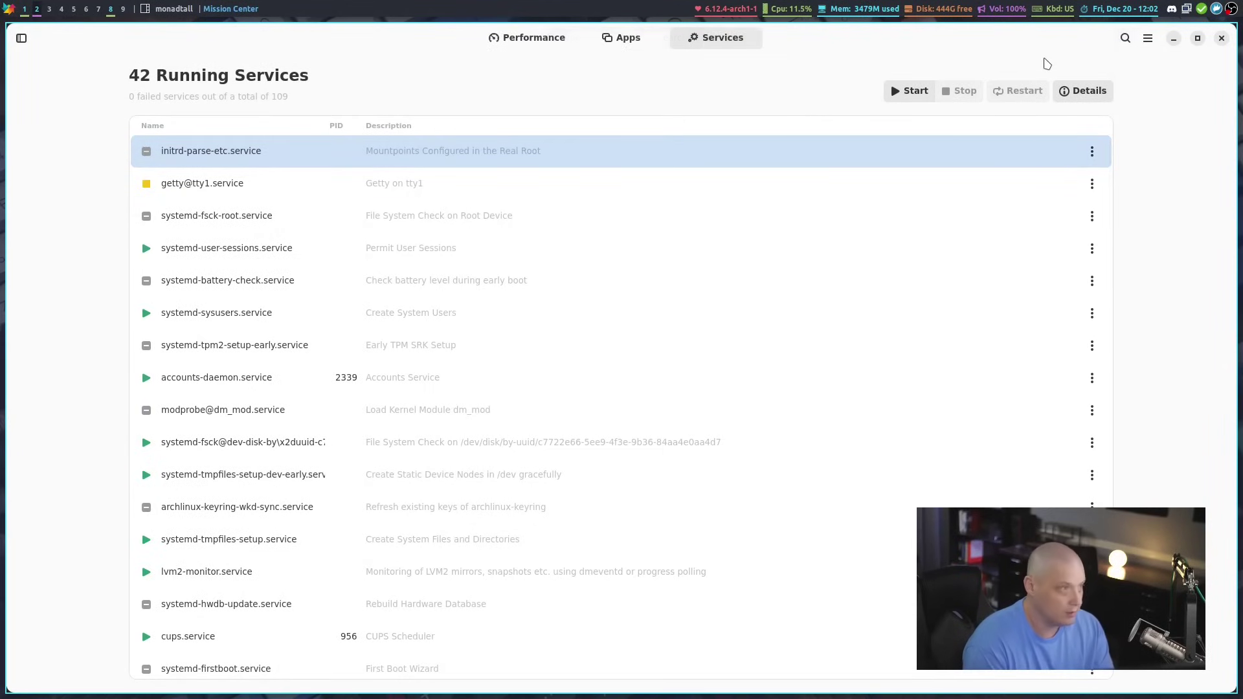
- On the Performance page, change the CPU graph back to Overall Utilization
left_click(536, 48)
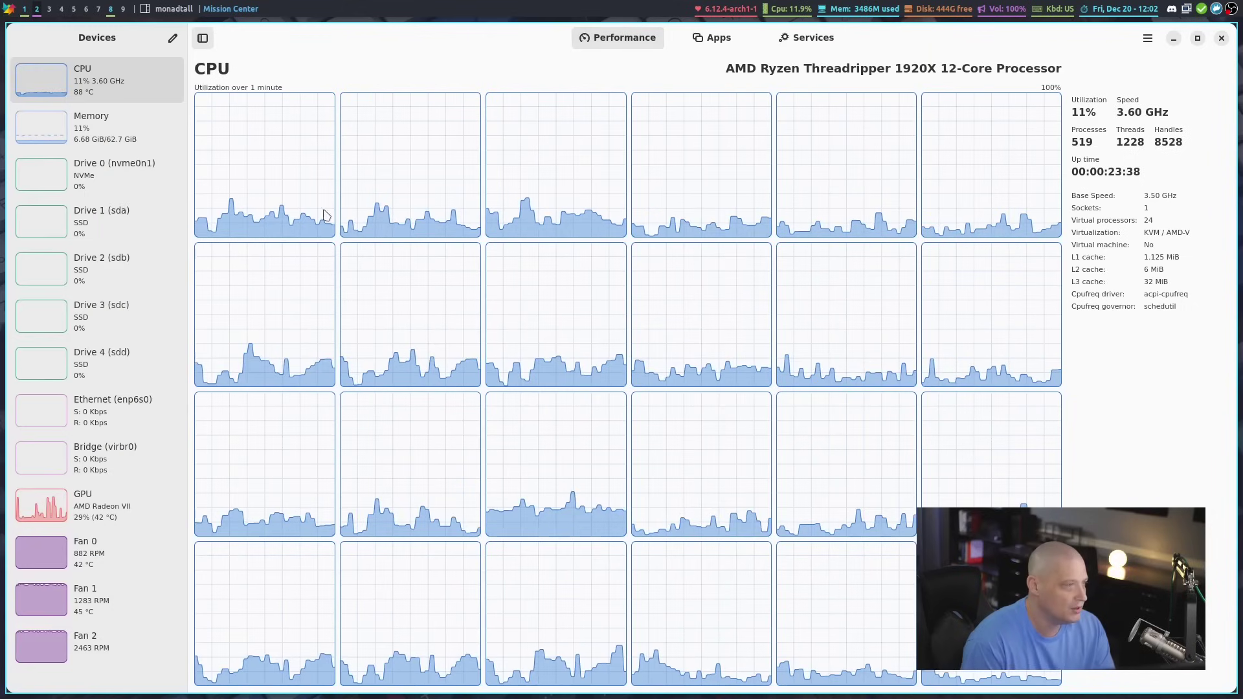
right_click(528, 167)
left_click(557, 176)
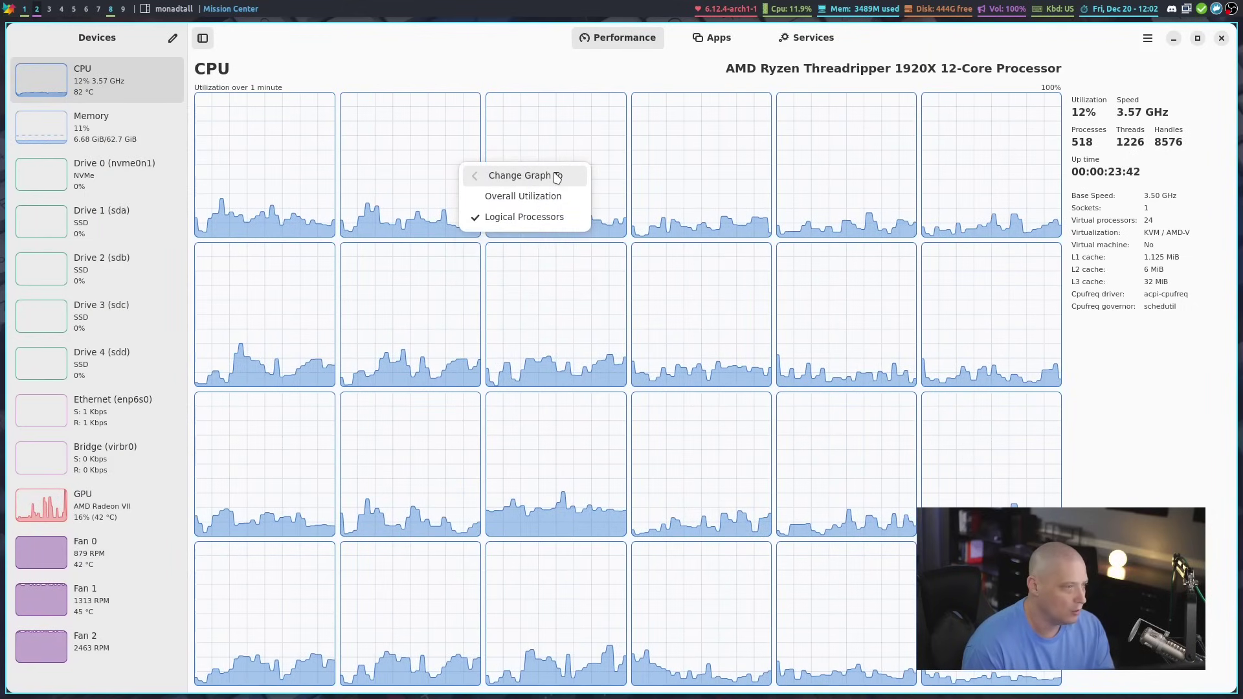
left_click(544, 196)
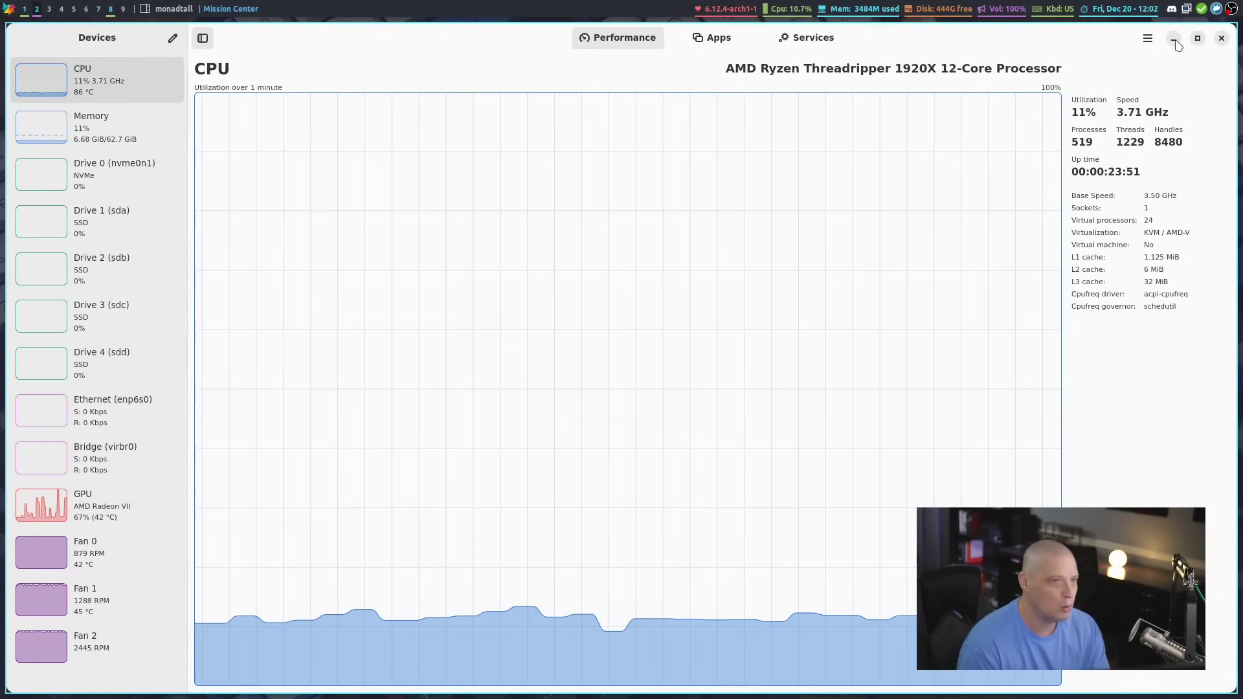
- Turn Smooth Graphs off again in Preferences
left_click(1147, 38)
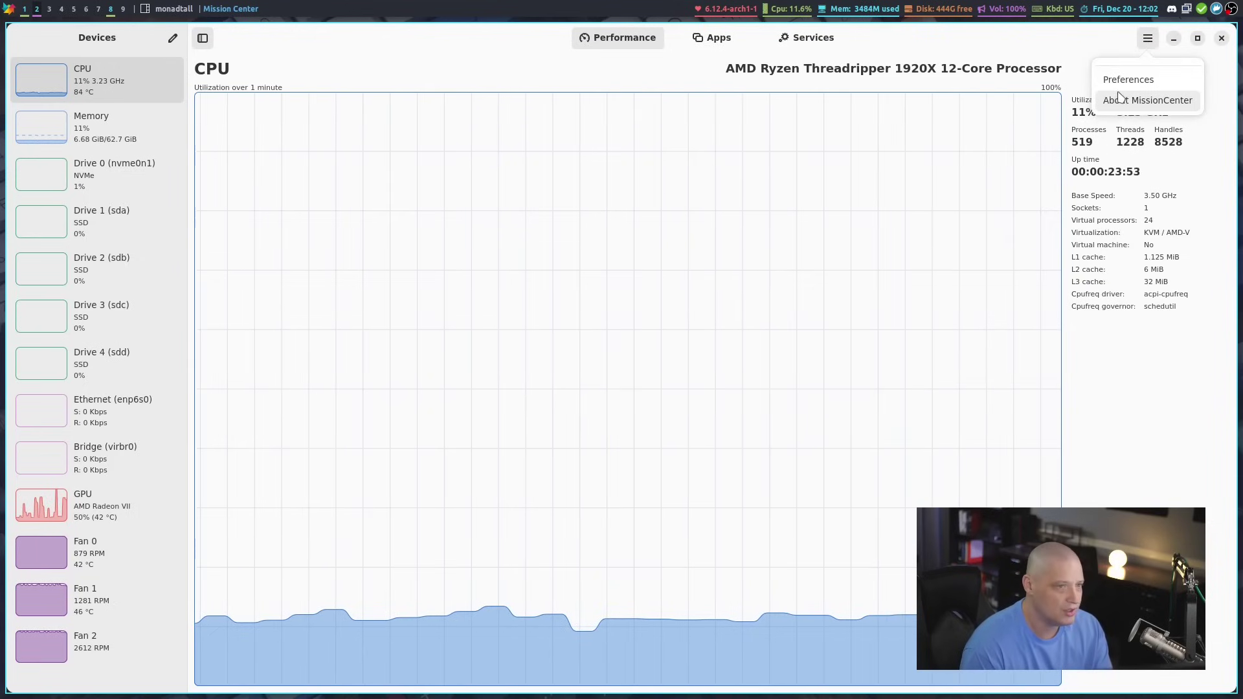
left_click(1127, 80)
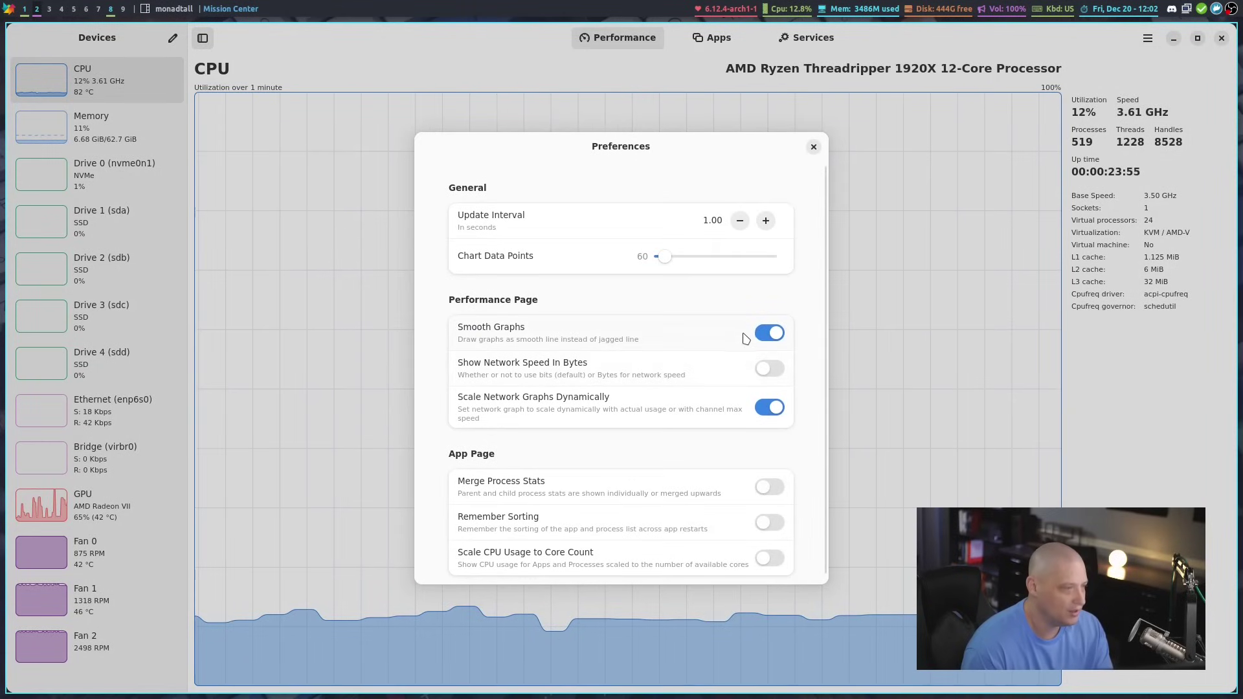
left_click(769, 333)
left_click(813, 147)
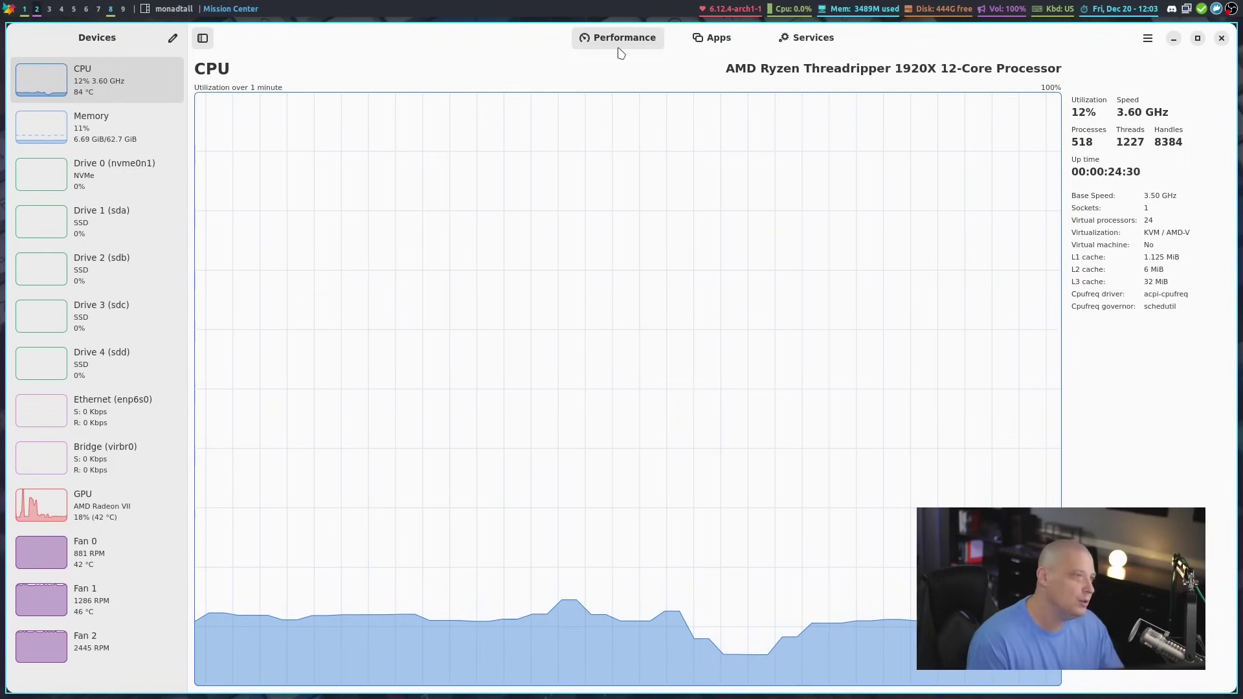
left_click(712, 37)
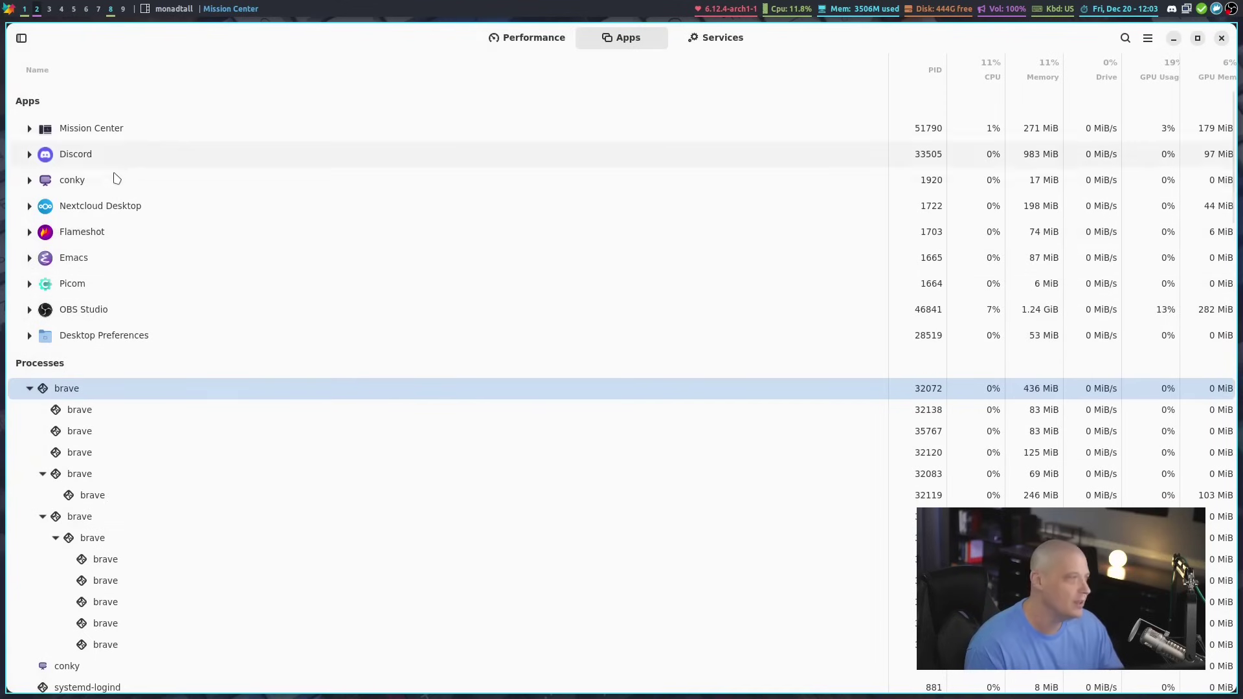
left_click(718, 38)
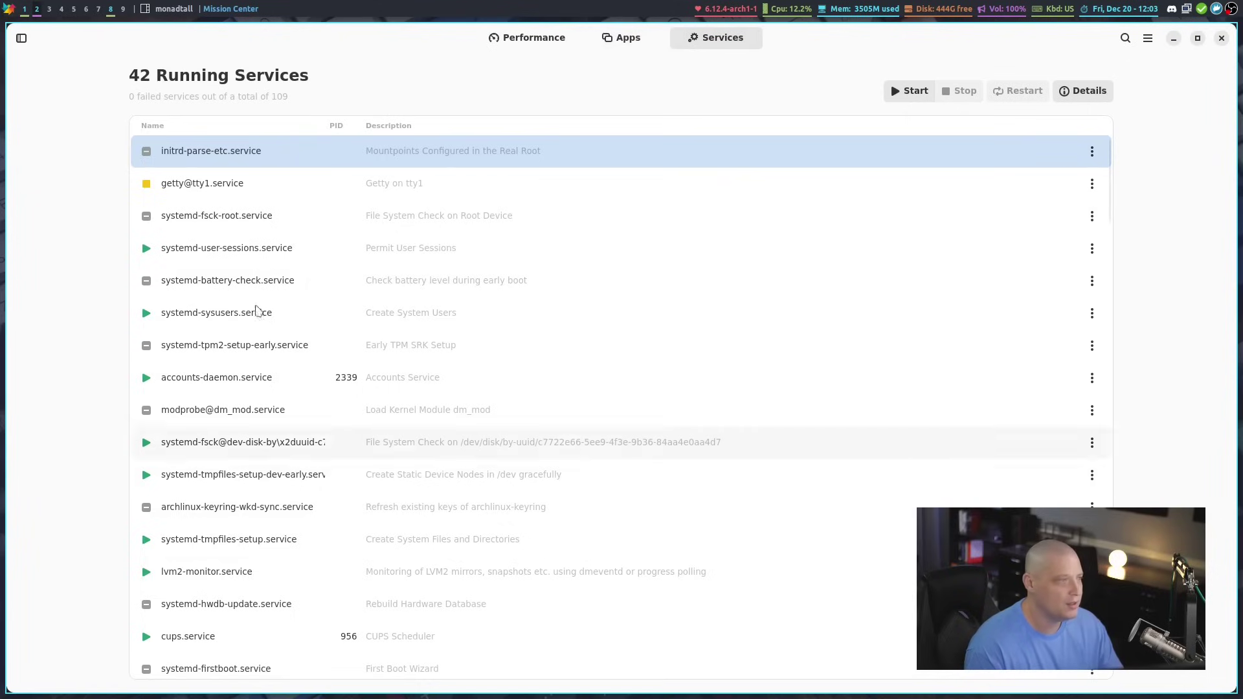
left_click(535, 39)
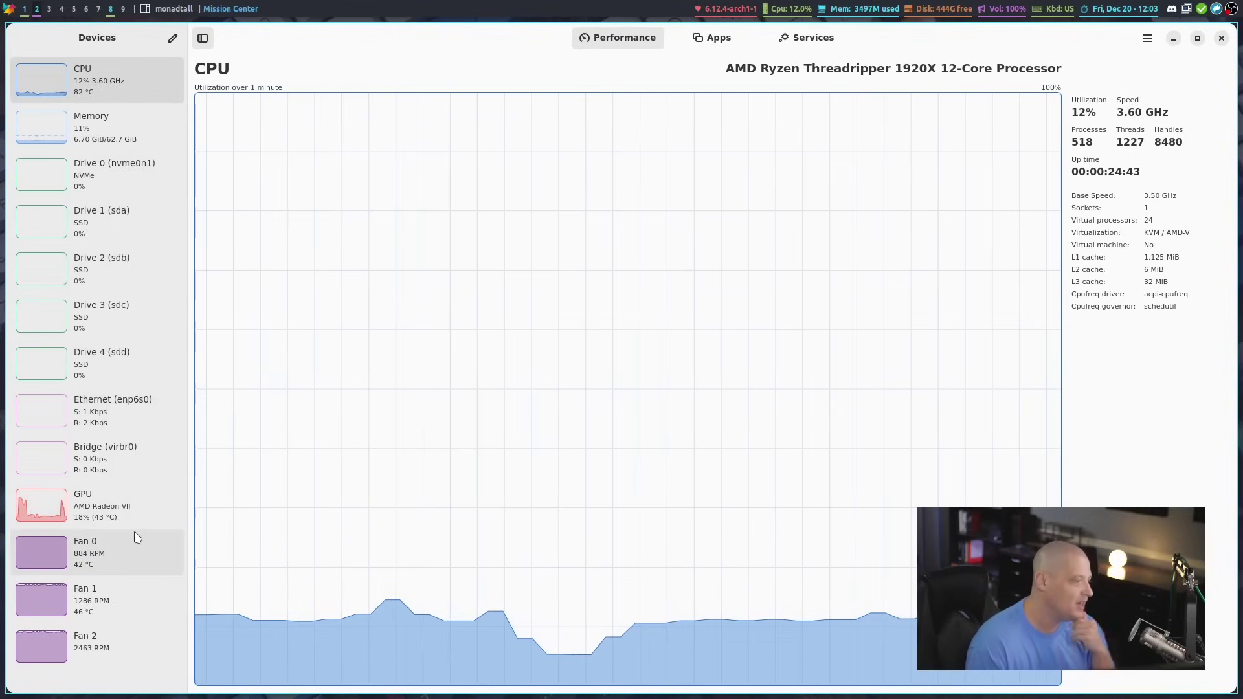
left_click(120, 555)
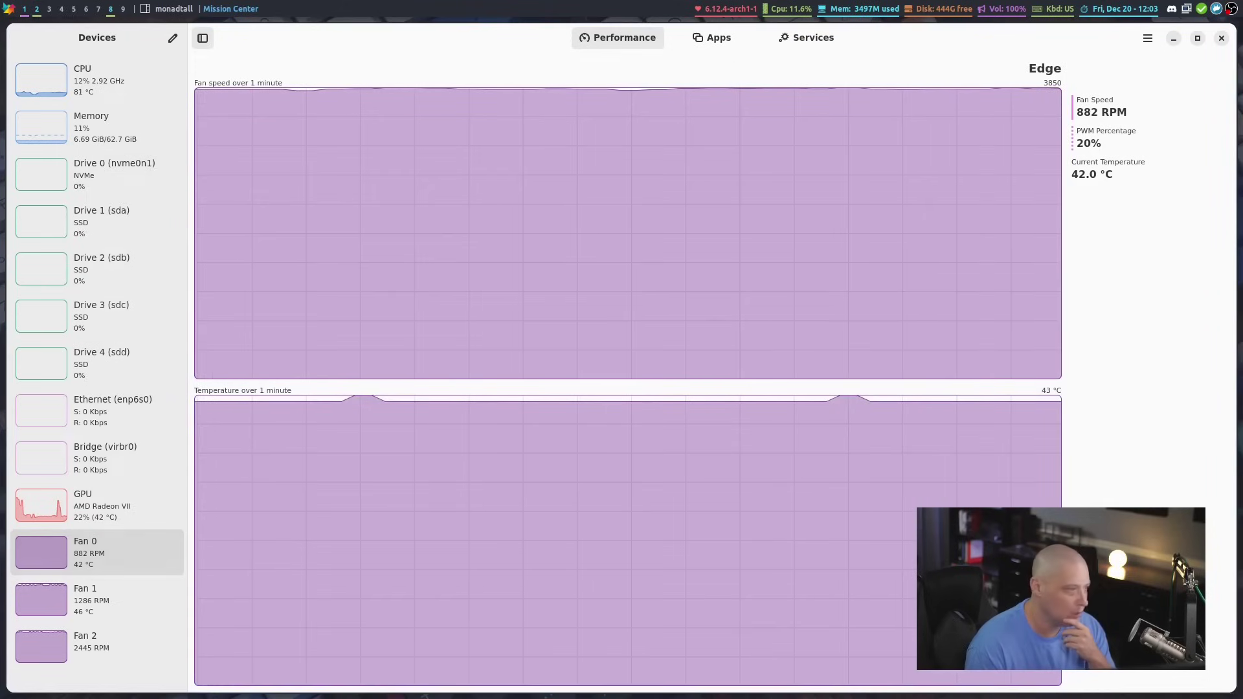
left_click(92, 86)
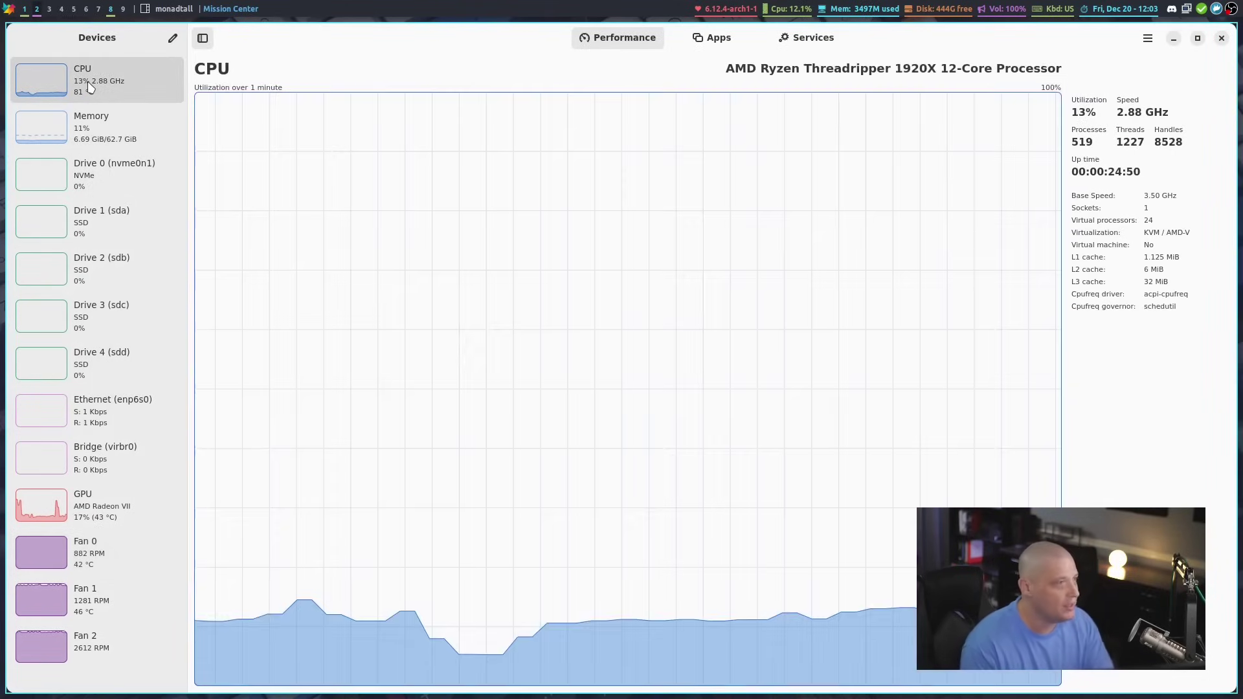